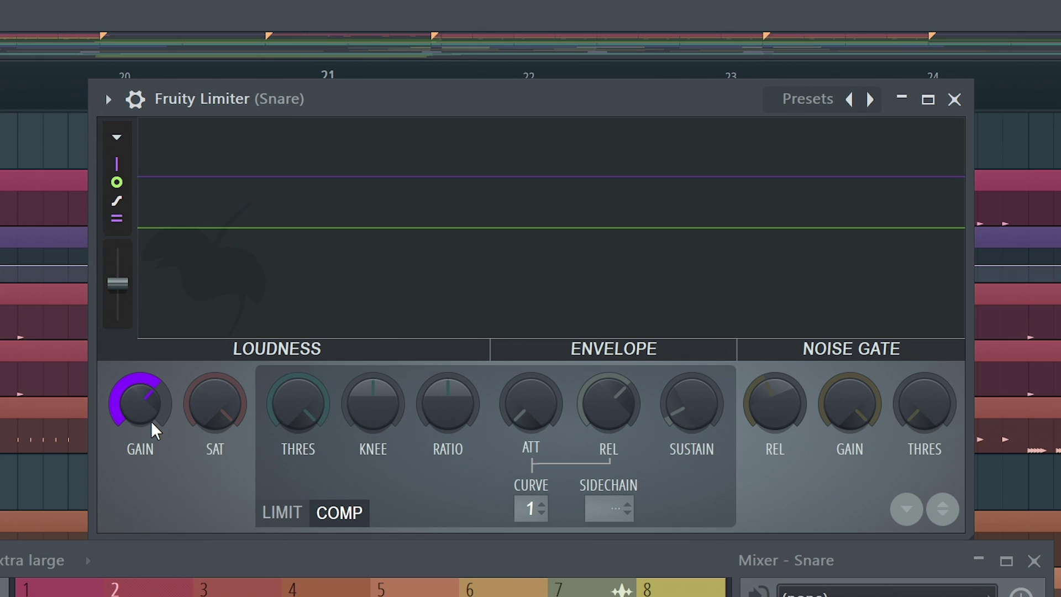
- Set the snare compressor to minimum threshold and maximum ratio, raise its sustain past the midpoint, and shorten its release
drag(298, 414, 299, 454)
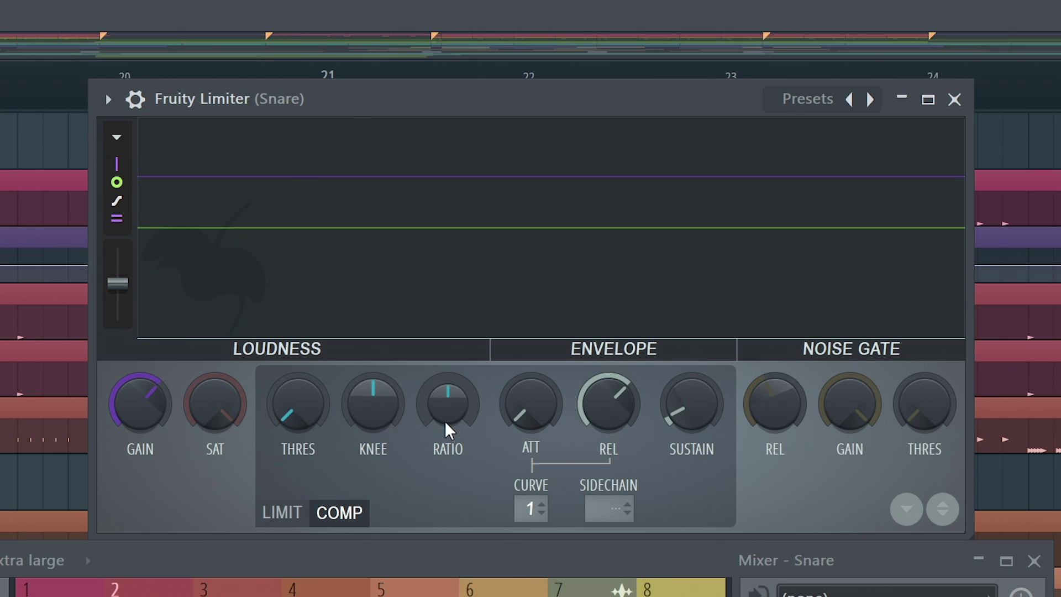
drag(445, 429, 445, 403)
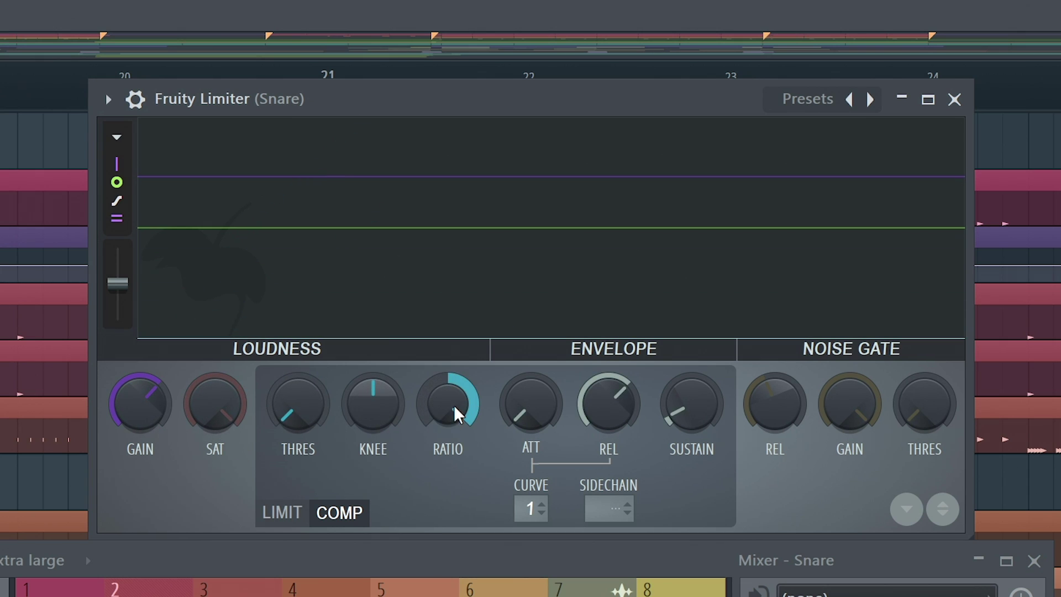
drag(691, 415, 690, 389)
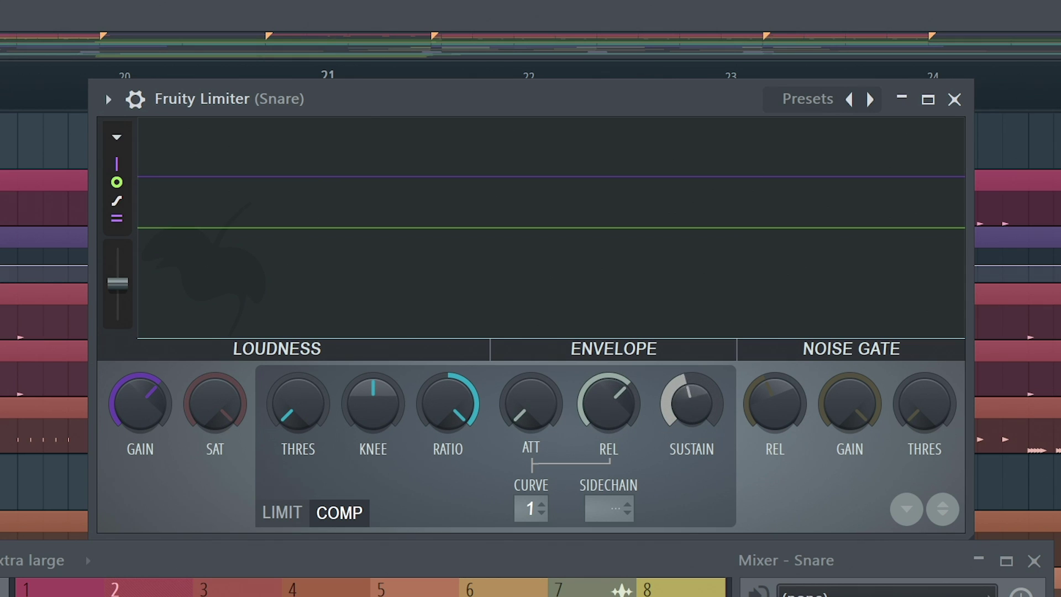
drag(620, 402, 620, 431)
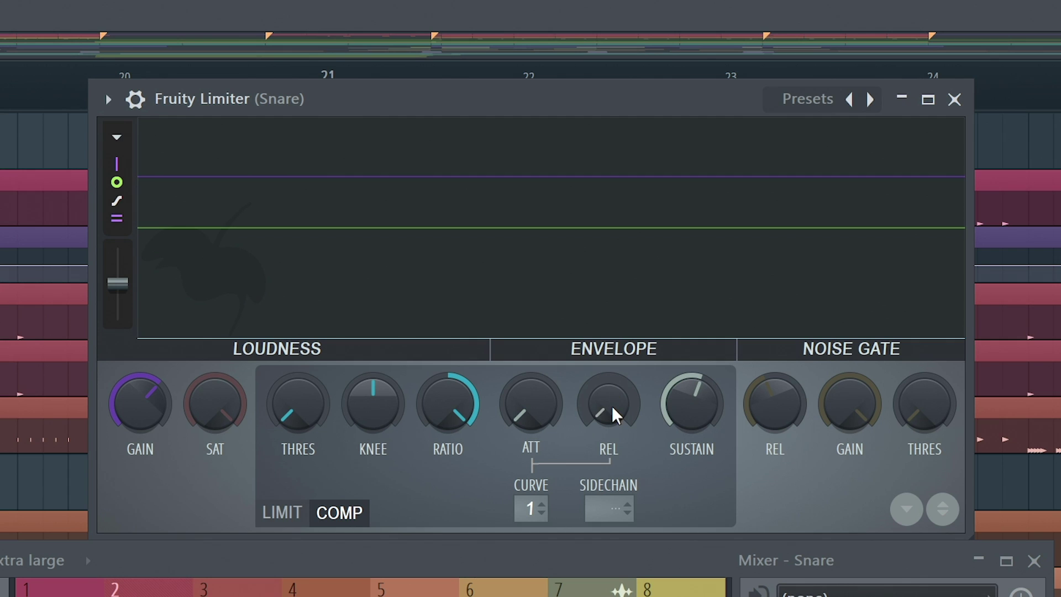
- During playback, lengthen the snare compressor's release and attack to moderately high settings and reduce its ratio to a moderate level
key(space)
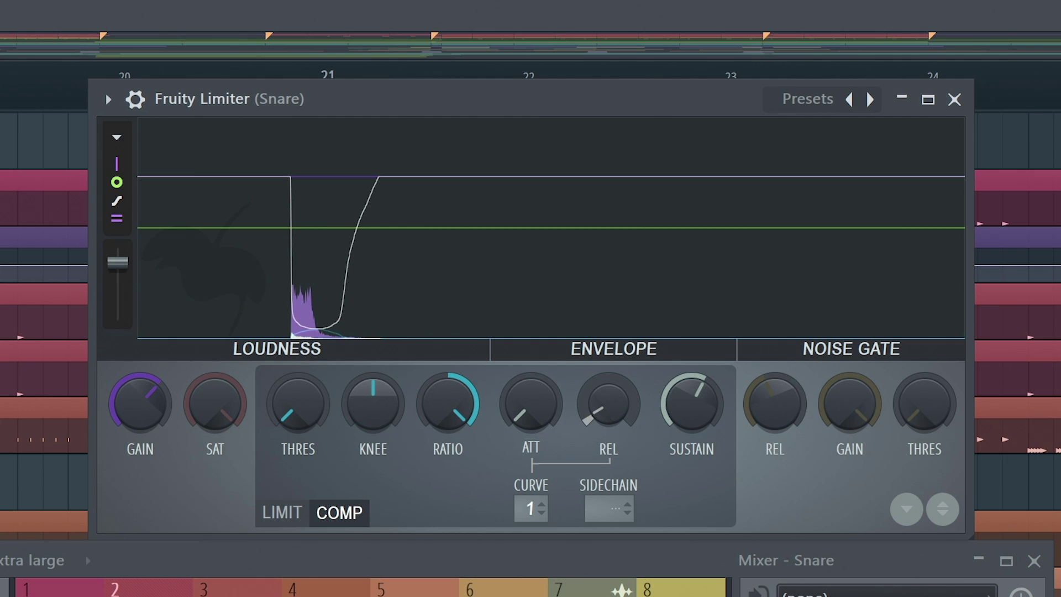
drag(609, 403, 608, 367)
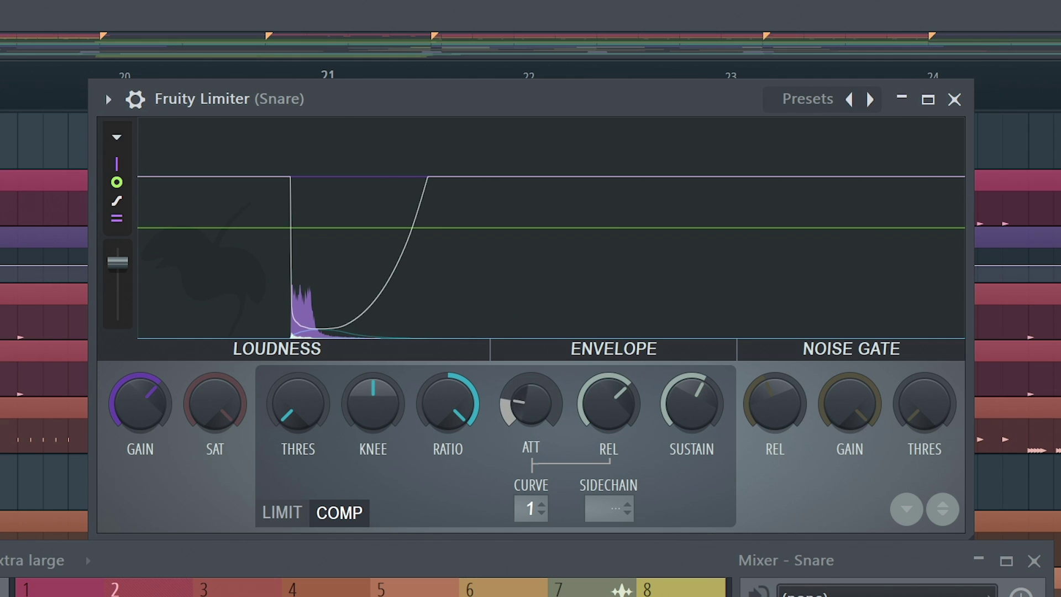
mouse_move(530, 402)
mouse_down()
mouse_move(530, 365)
mouse_move(530, 382)
mouse_up()
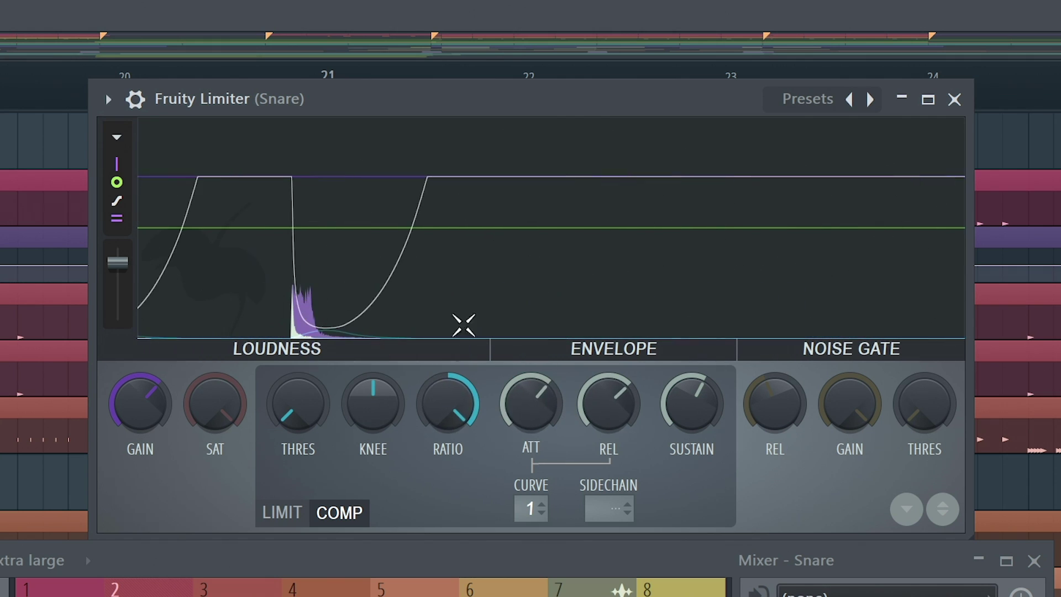
drag(447, 403, 447, 424)
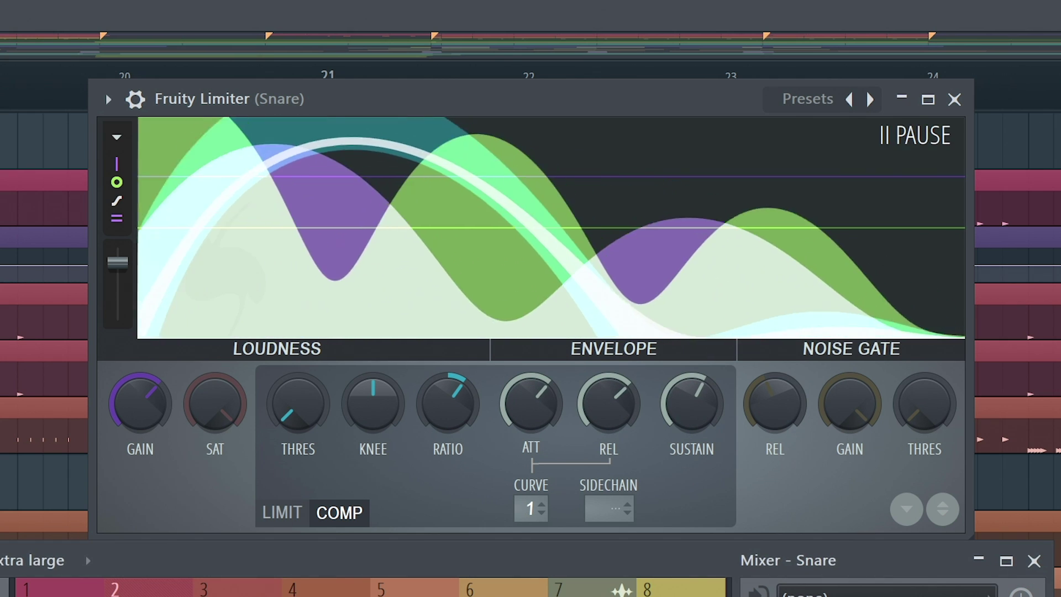
- Play back the snare several times to examine how the compressor shapes its transient
key(space)
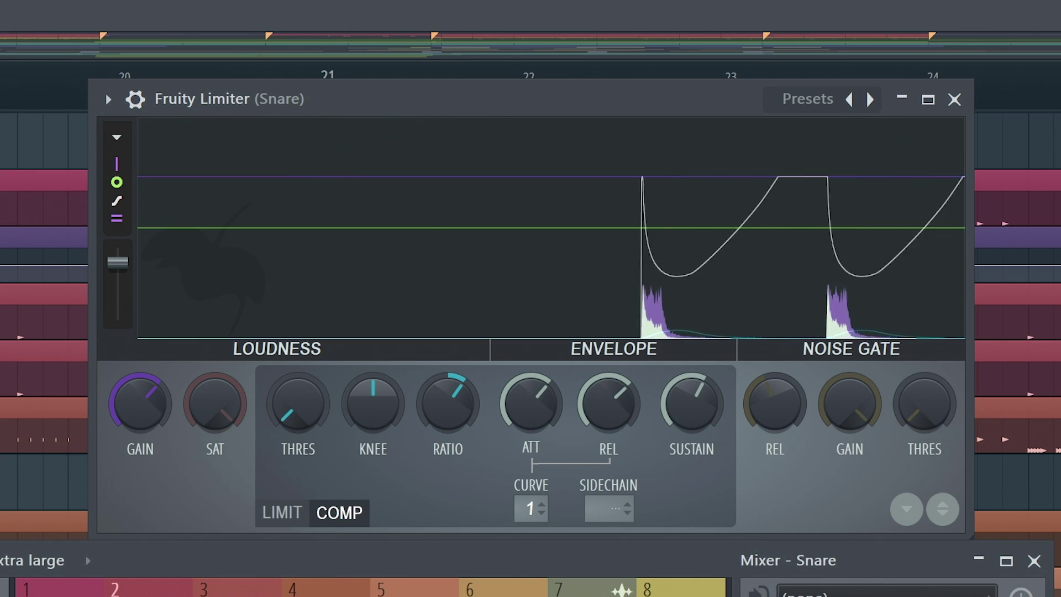
key(space)
key(space)
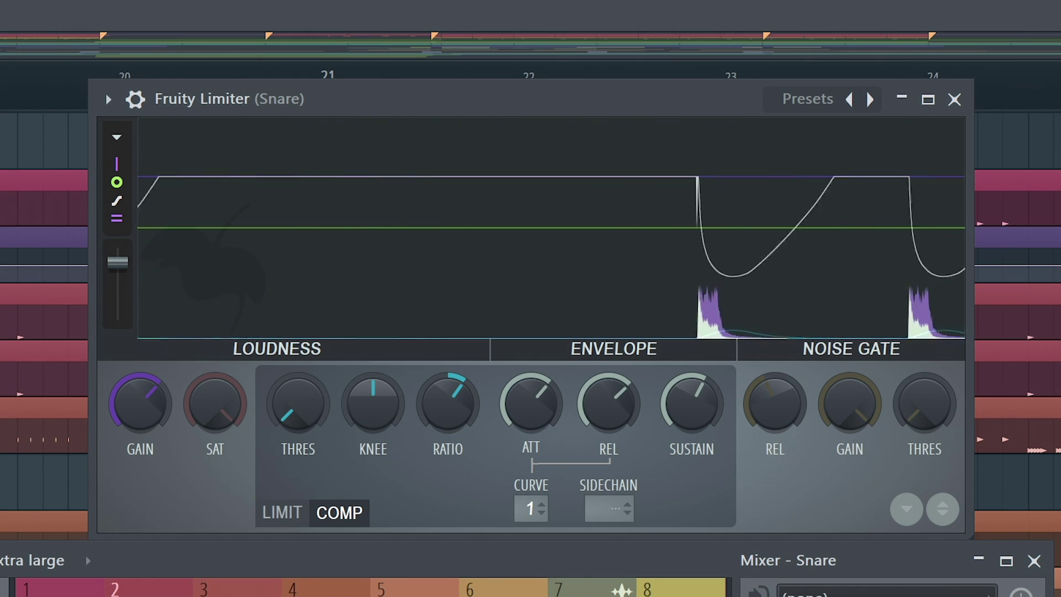
key(space)
key(space)
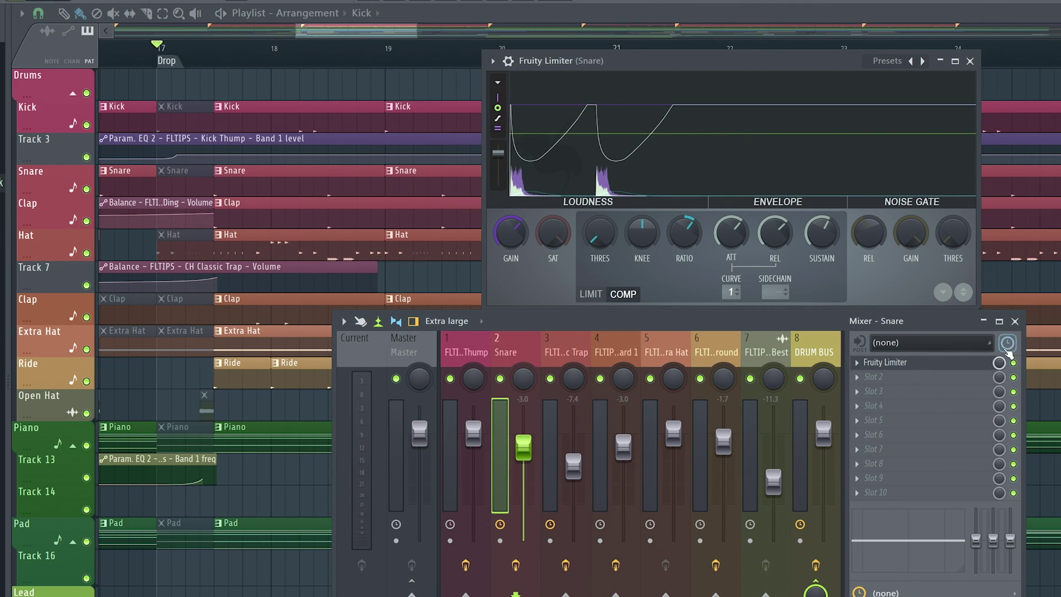
- Load Transient Processor into slot 2 of the Snare mixer track, move its window clear of the mixer, and raise its attack to maximum
click(859, 378)
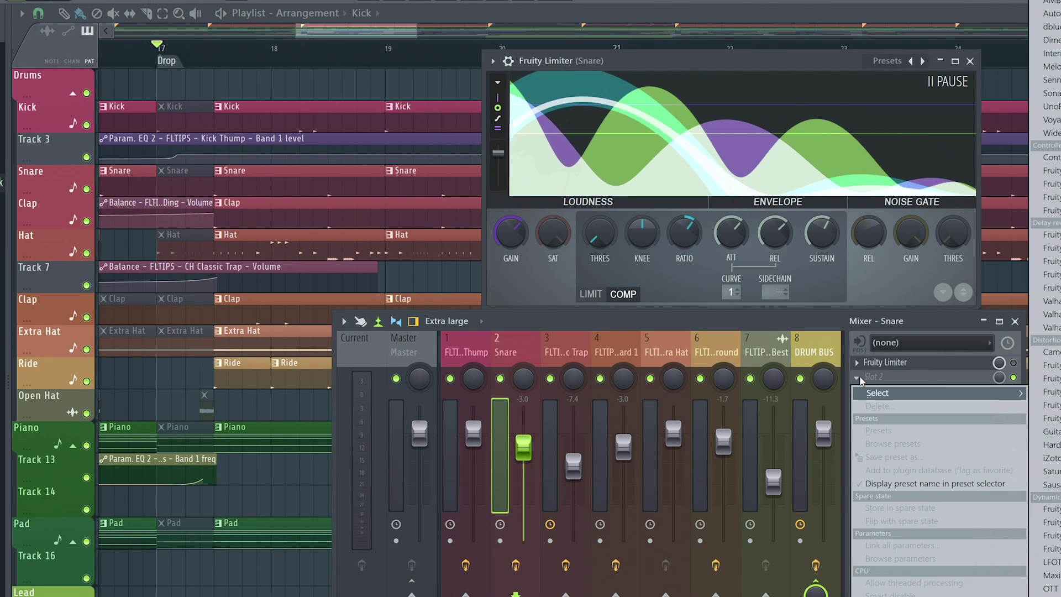
click(1056, 595)
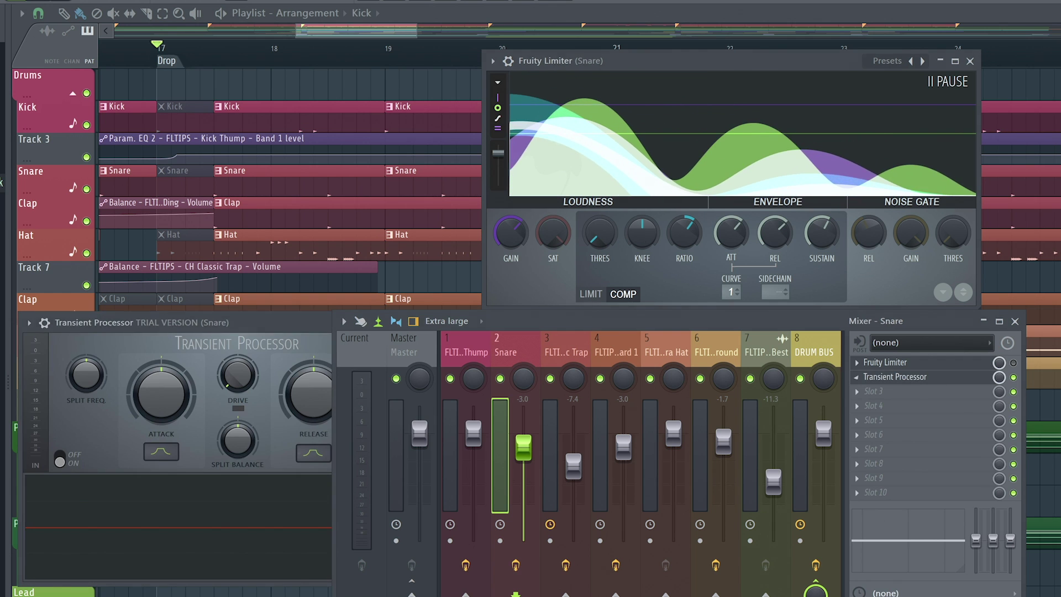
drag(287, 329, 312, 55)
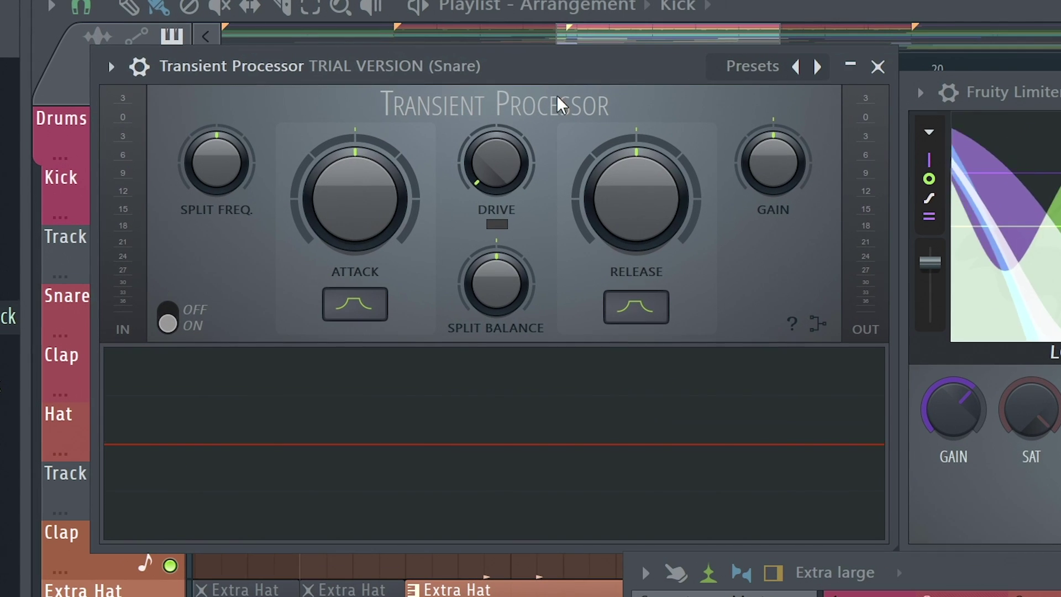
mouse_move(363, 222)
mouse_down()
mouse_move(365, 188)
mouse_move(367, 233)
mouse_up()
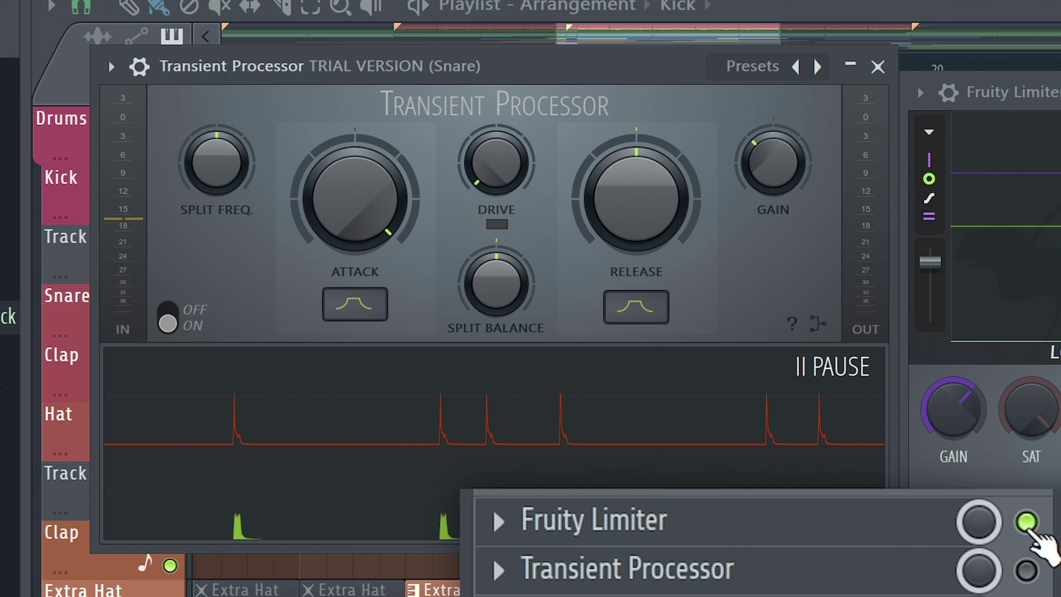
- Compare the snare's sound by alternately enabling and bypassing Fruity Limiter and Transient Processor during playback
click(1028, 527)
click(1028, 571)
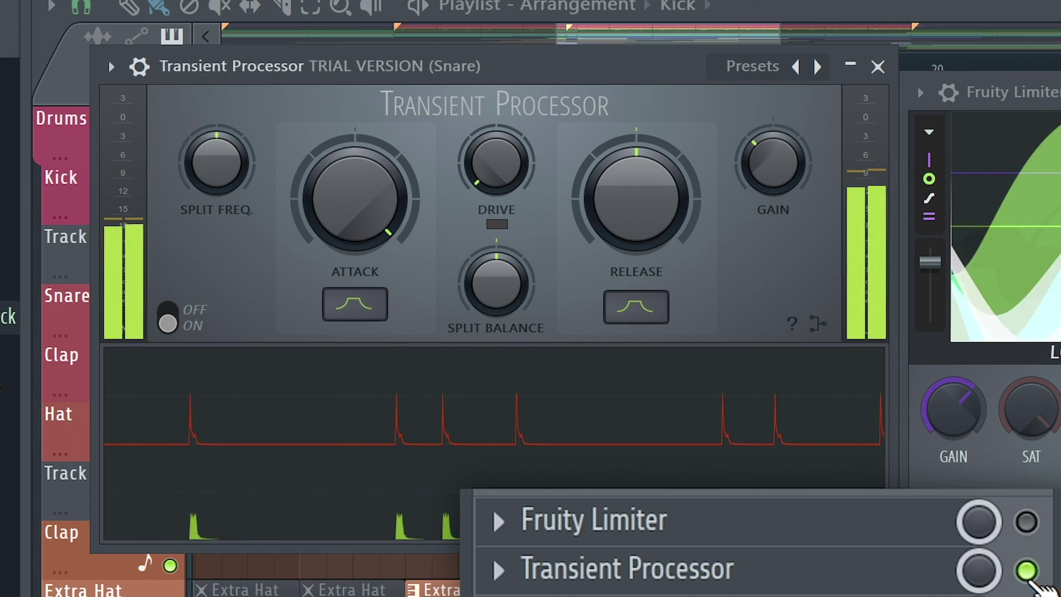
click(1028, 528)
click(1029, 569)
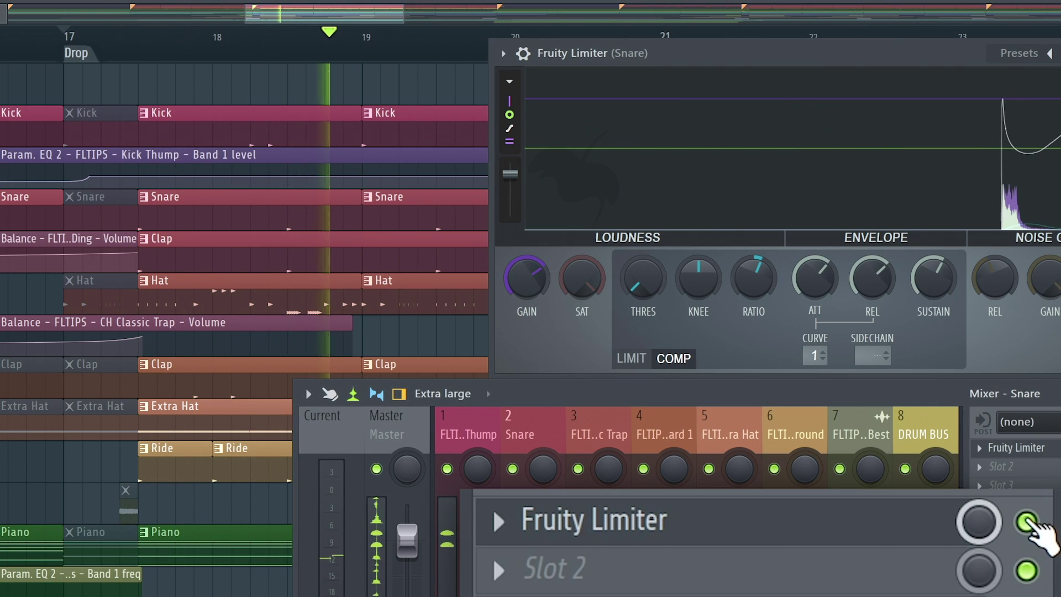
click(1027, 522)
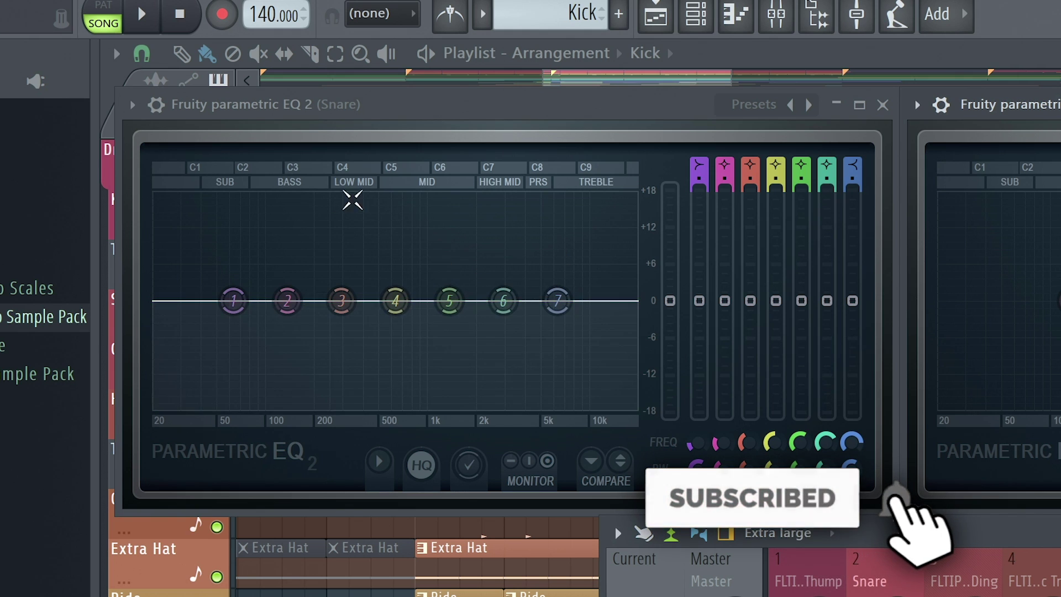
- Play back the drums to compare the Snare and Clap Ding layers in their parametric EQs
key(space)
key(space)
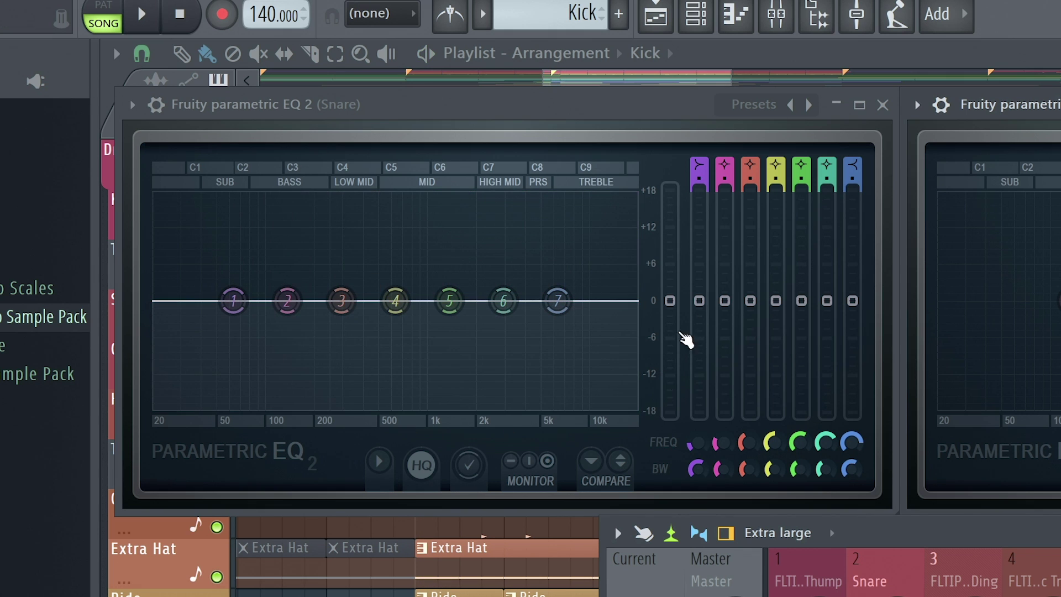
key(space)
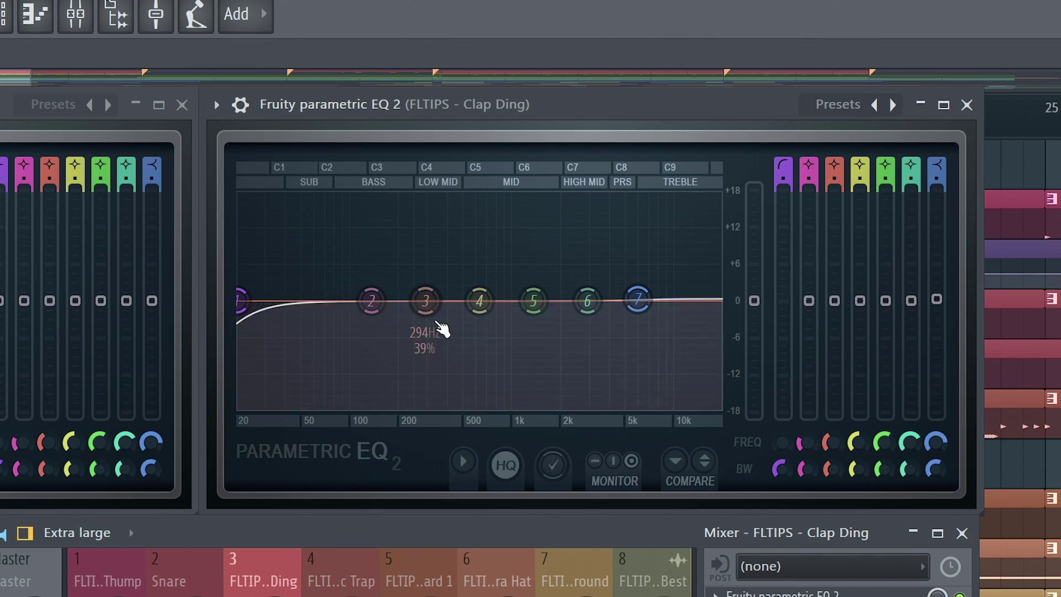
- Raise the band 1 high-pass cutoff on the Clap Ding EQ to about 2 kHz and compare the result with the EQ bypassed
mouse_move(412, 315)
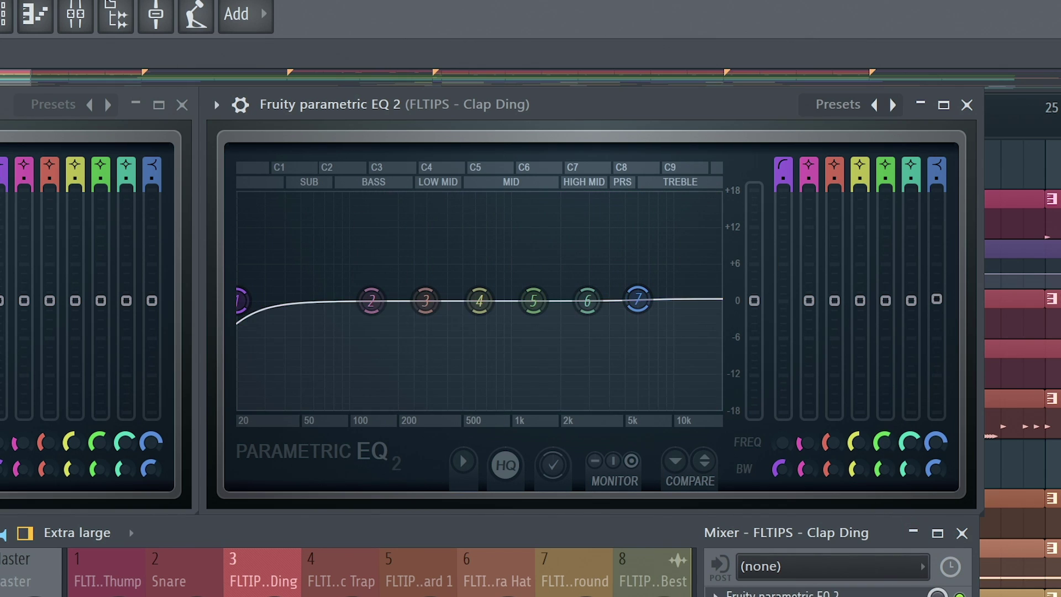
mouse_move(238, 300)
mouse_down()
mouse_move(560, 300)
mouse_move(576, 312)
mouse_up()
key(space)
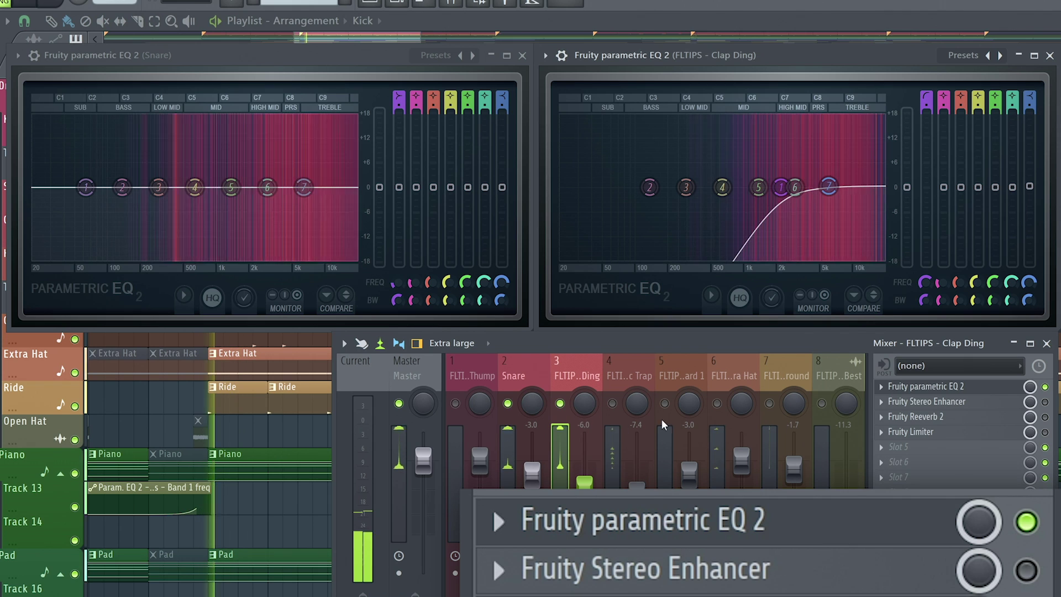
click(1045, 387)
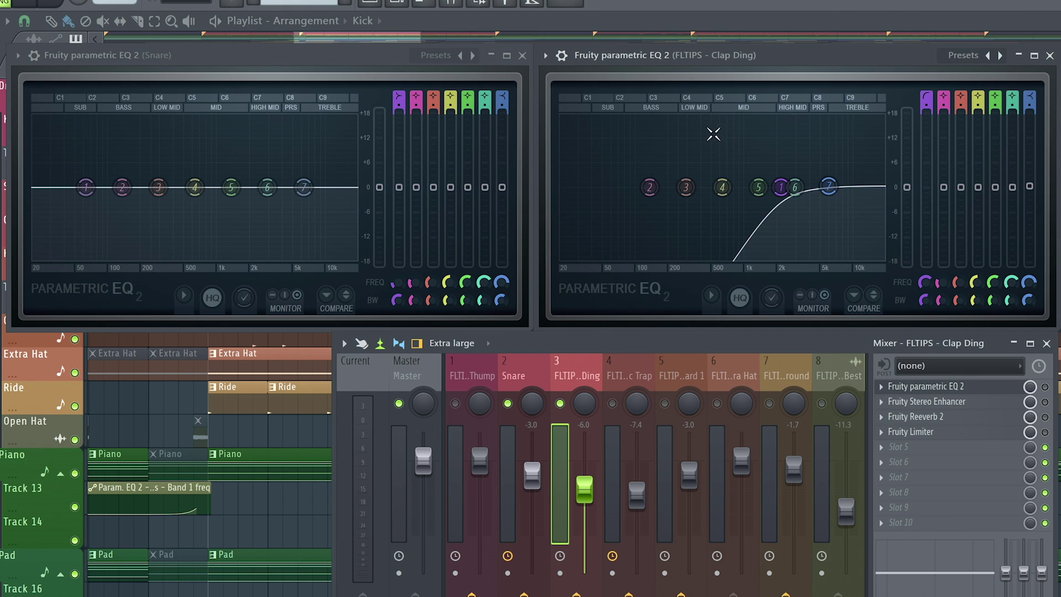
key(space)
- Enable Clap Ding's Fruity Stereo Enhancer with the For strings preset, adjust its phase offset and stereo separation, and compare it with bypass
click(1046, 406)
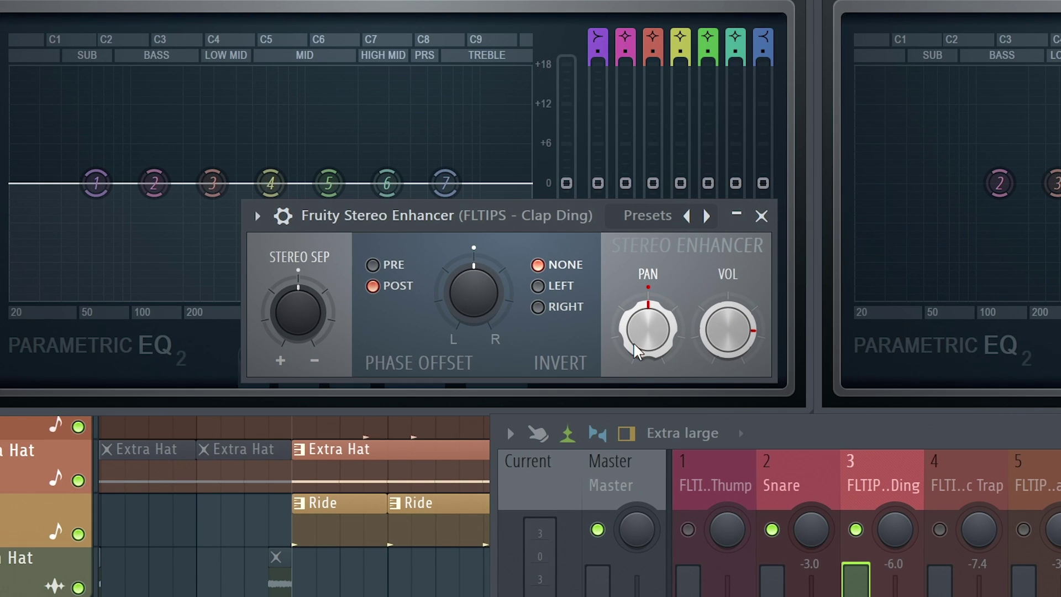
click(648, 215)
click(688, 264)
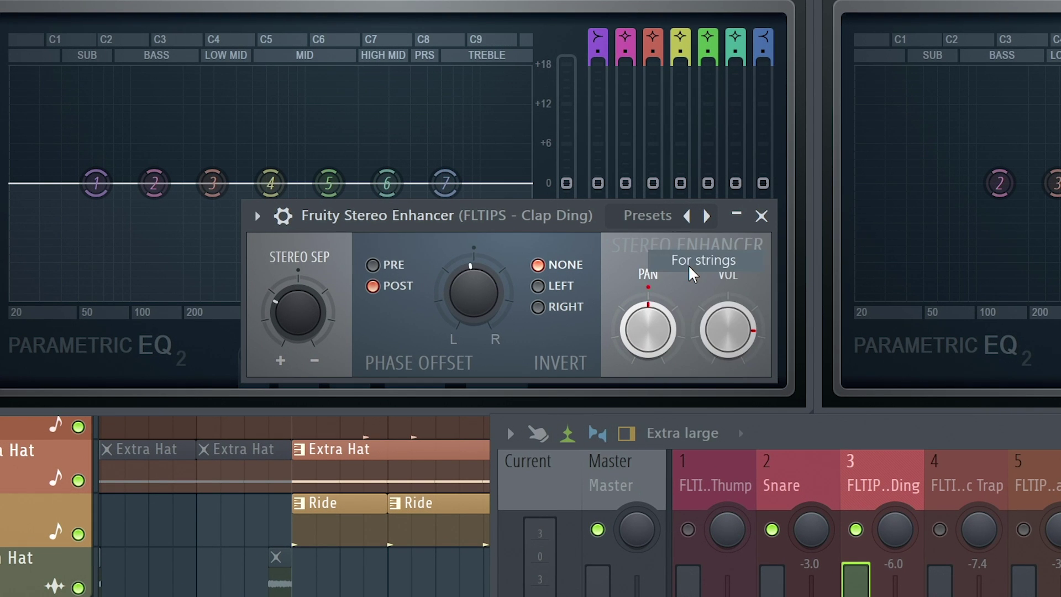
drag(478, 300, 478, 283)
drag(315, 319, 314, 290)
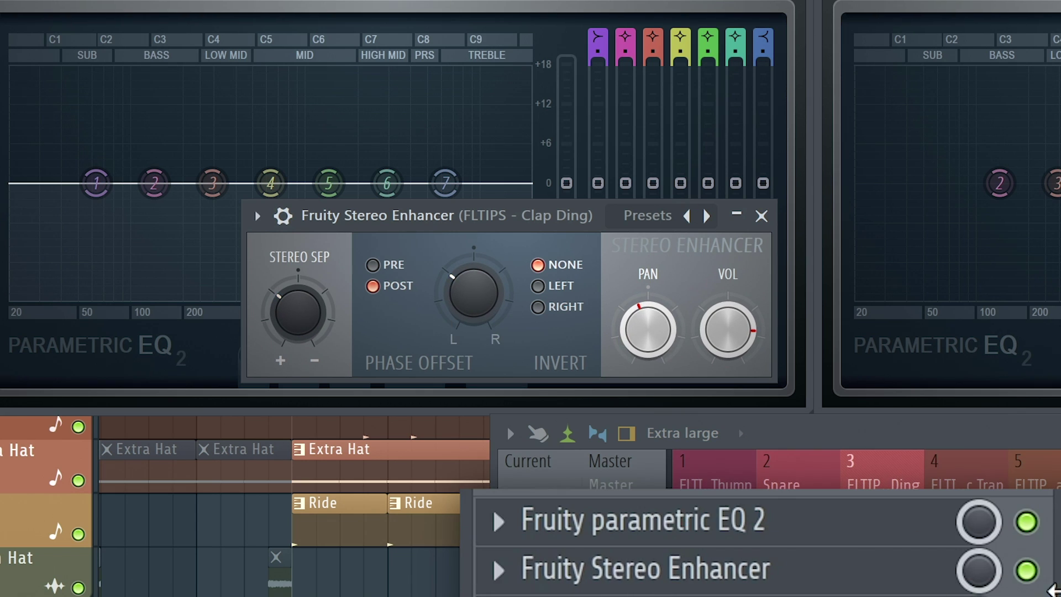
click(1027, 570)
click(1027, 570)
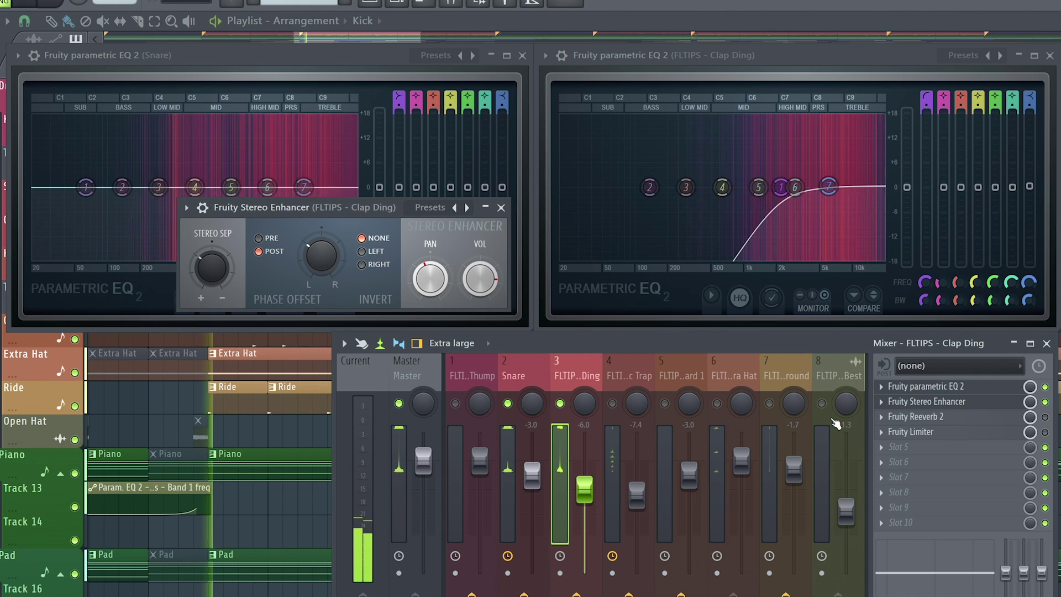
- Open Clap Ding's Fruity Limiter and Fruity Reeverb 2, rearrange their windows, and play back the layered snare
click(964, 431)
click(965, 416)
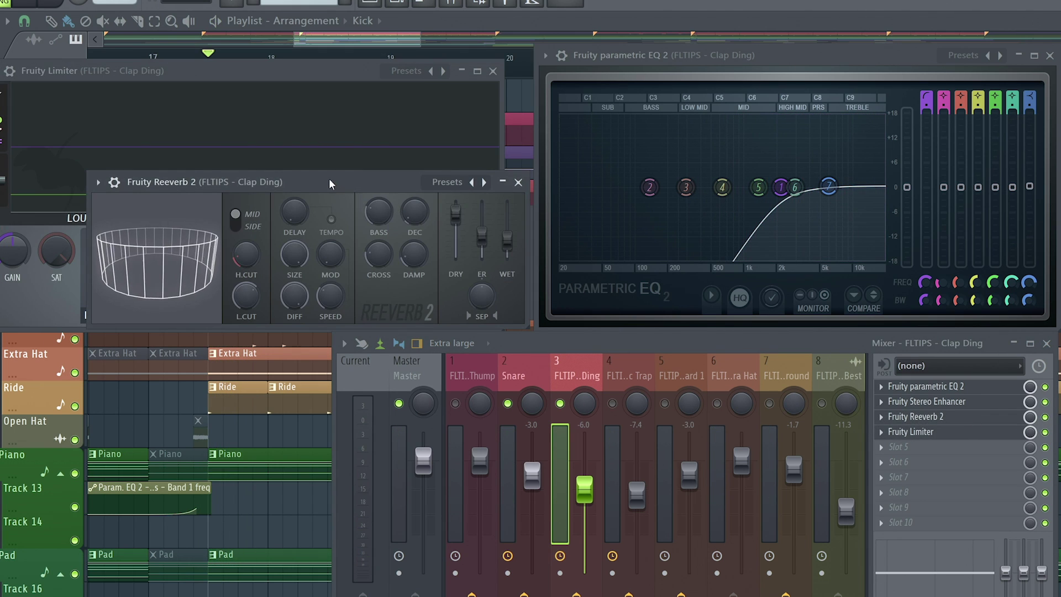
drag(330, 181, 488, 125)
drag(268, 73, 277, 50)
key(space)
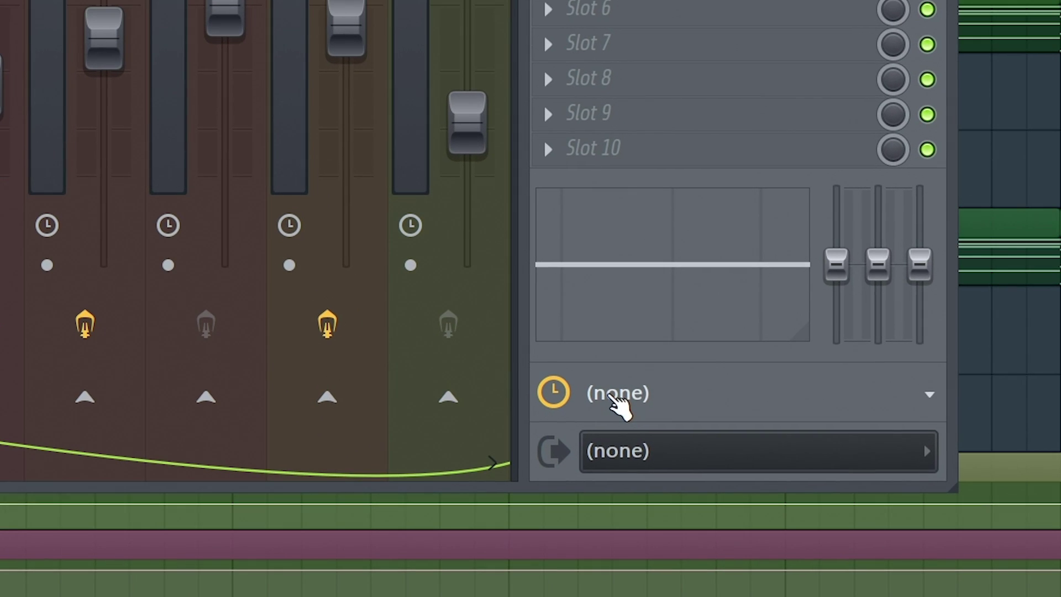
- Set the Clap Ding mixer track's delay to 8 ms
click(619, 406)
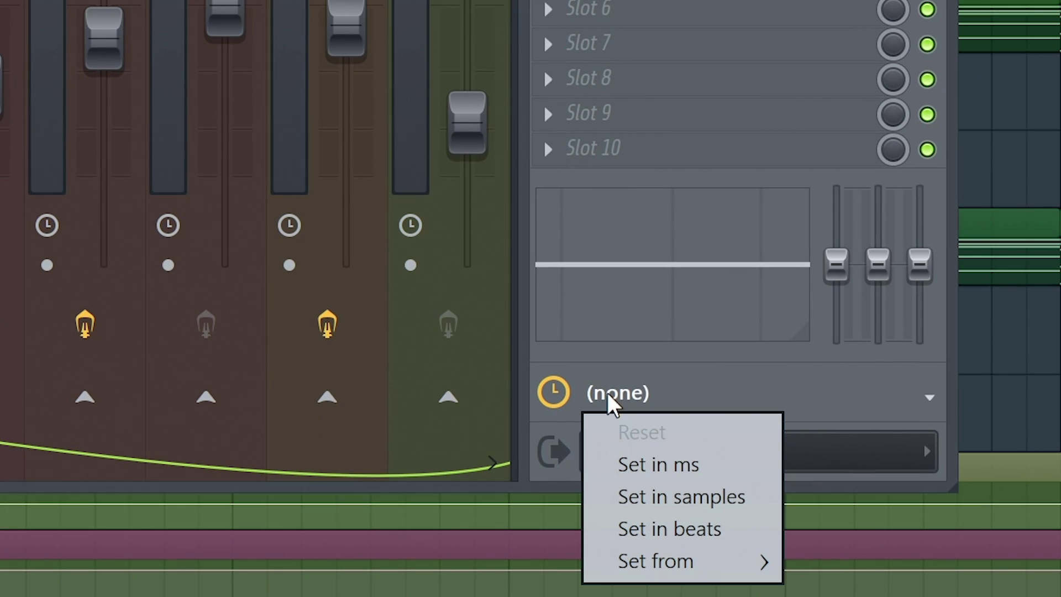
click(640, 467)
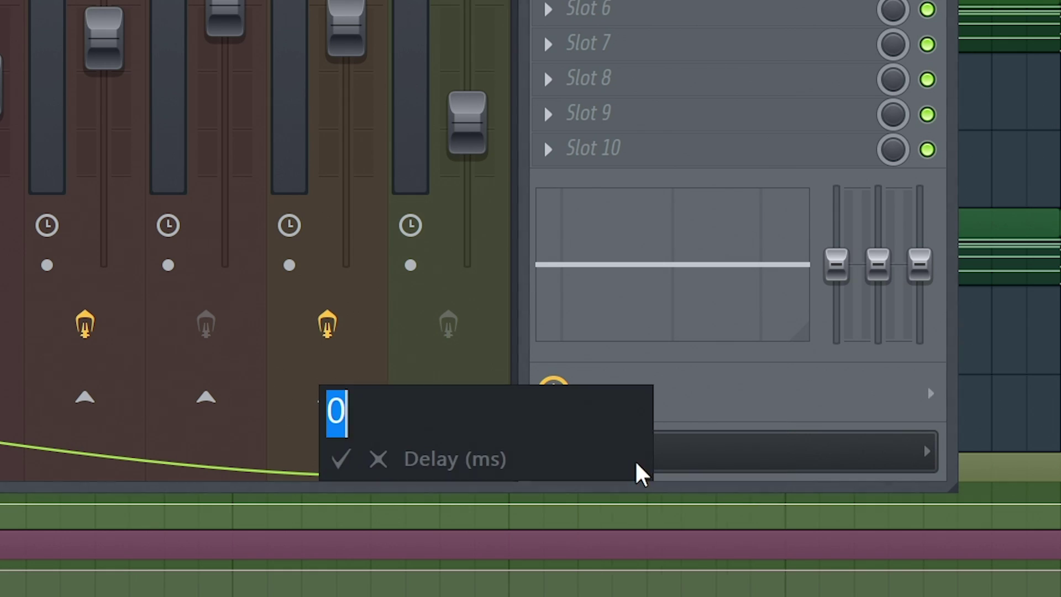
text(8)
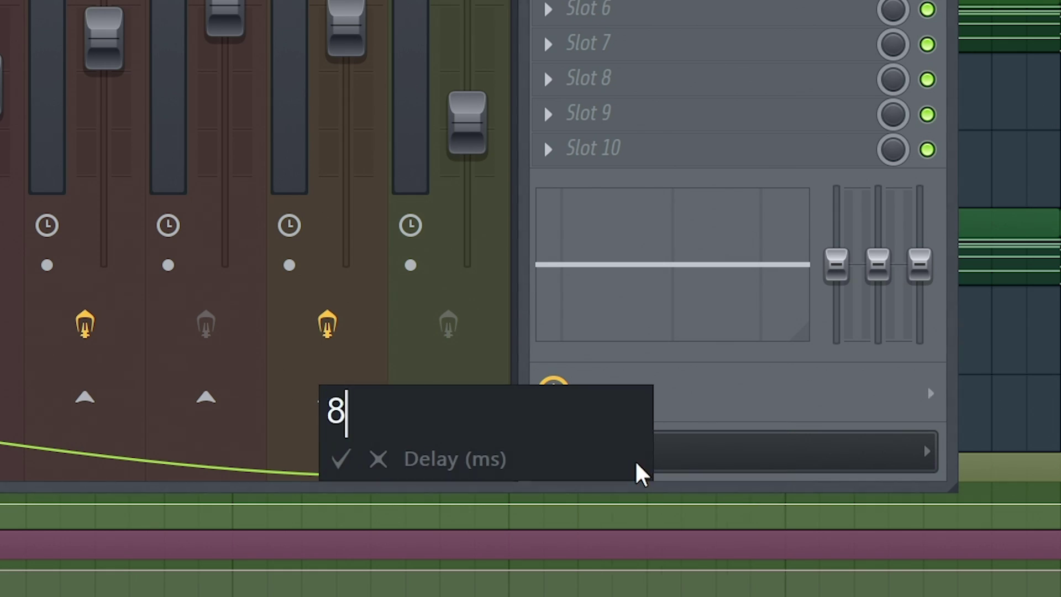
key(Return)
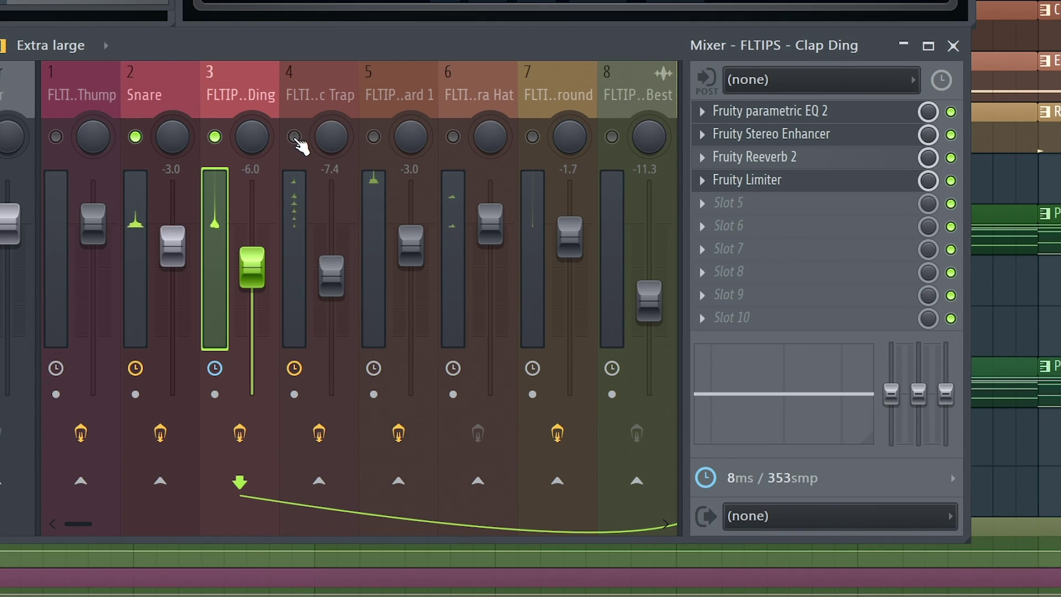
- Temporarily reset the Clap Ding track delay to compare the timing, and restore it to 8 ms
click(743, 480)
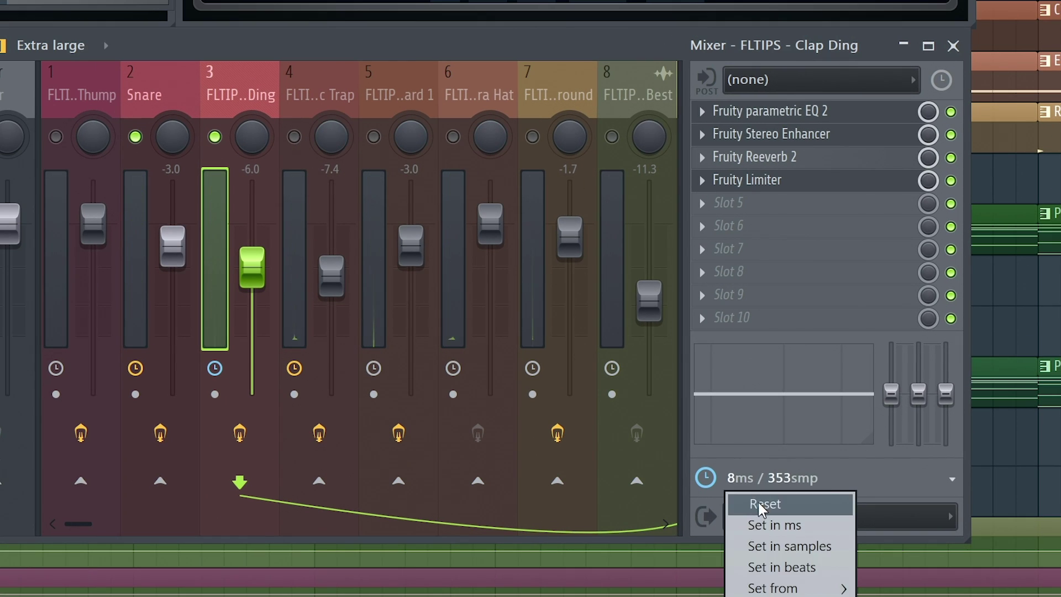
click(747, 501)
click(741, 488)
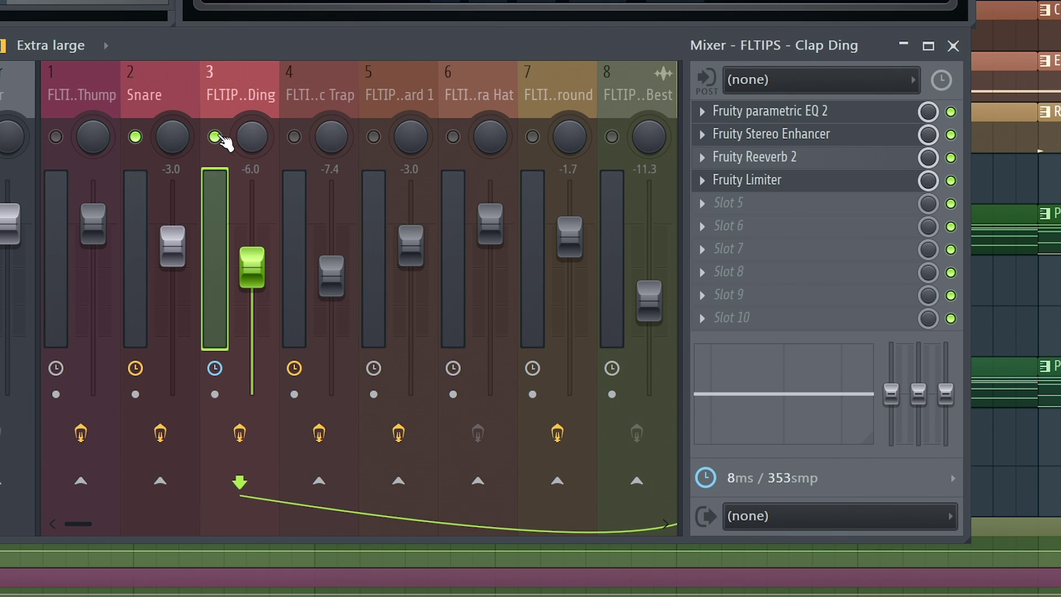
- Turn all mixer tracks back on and check the Snare sidechain source in the Sidechain track's second Fruity Limiter
right_click(215, 136)
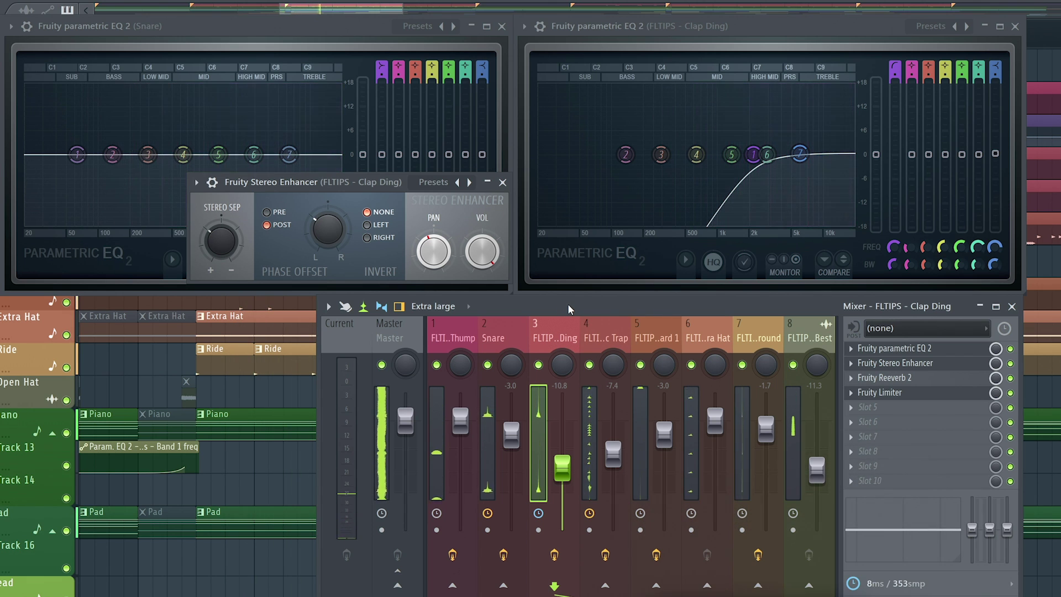
click(528, 328)
scroll(587, 333, right, 5)
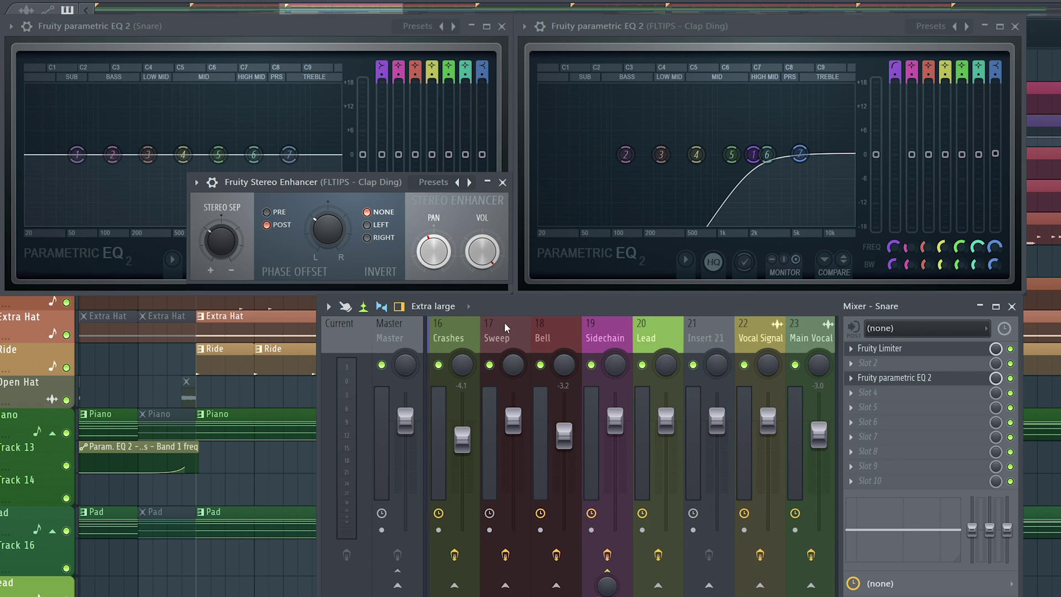
click(587, 334)
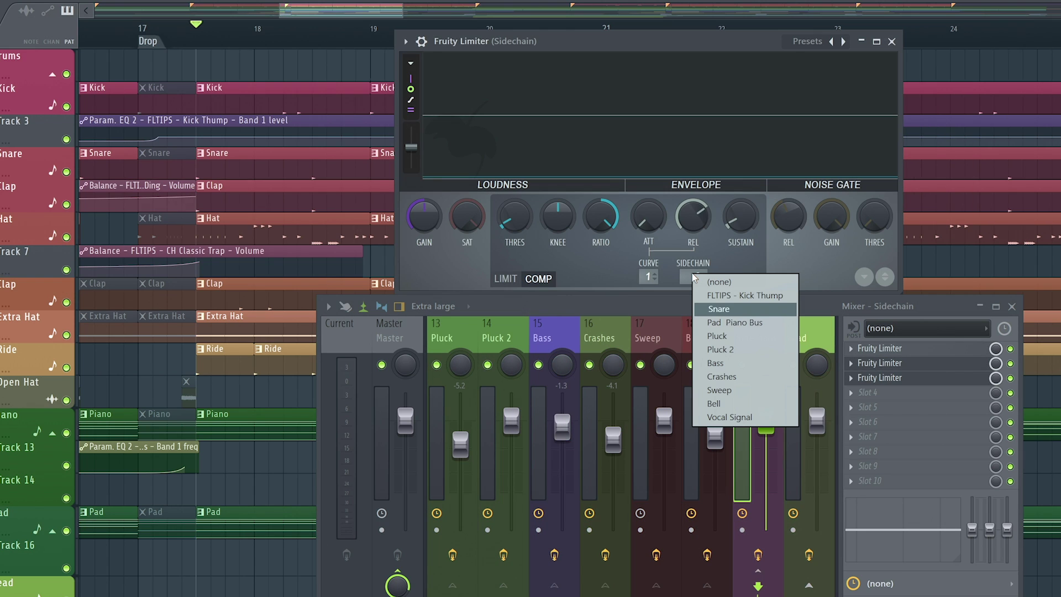
click(782, 242)
right_click(700, 269)
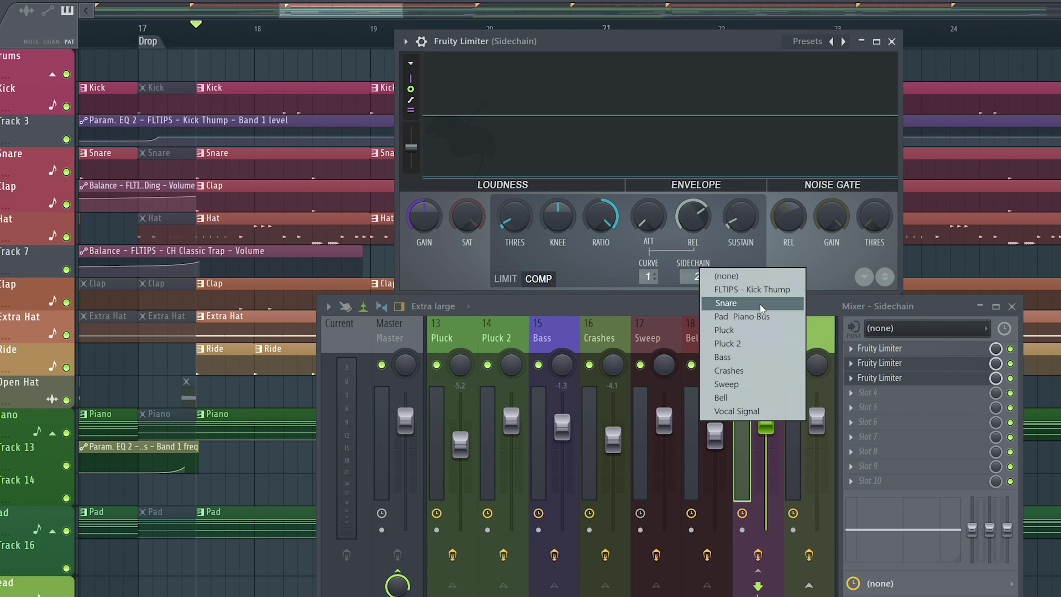
click(811, 255)
- Play the drop while bypassing and re-enabling the Sidechain track's second Fruity Limiter to compare the snare ducking
key(space)
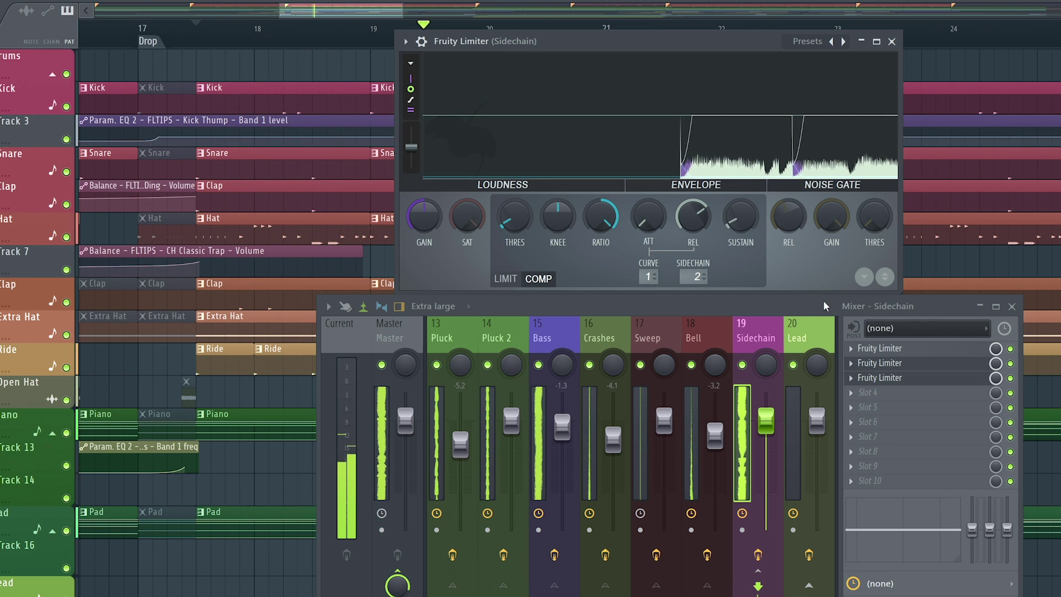
click(1010, 364)
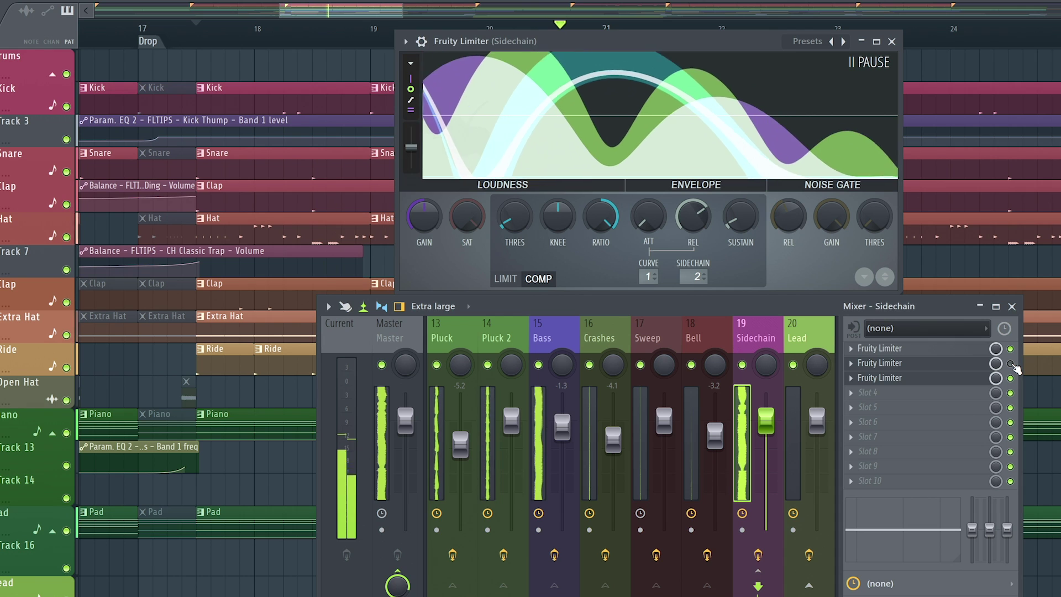
click(1010, 364)
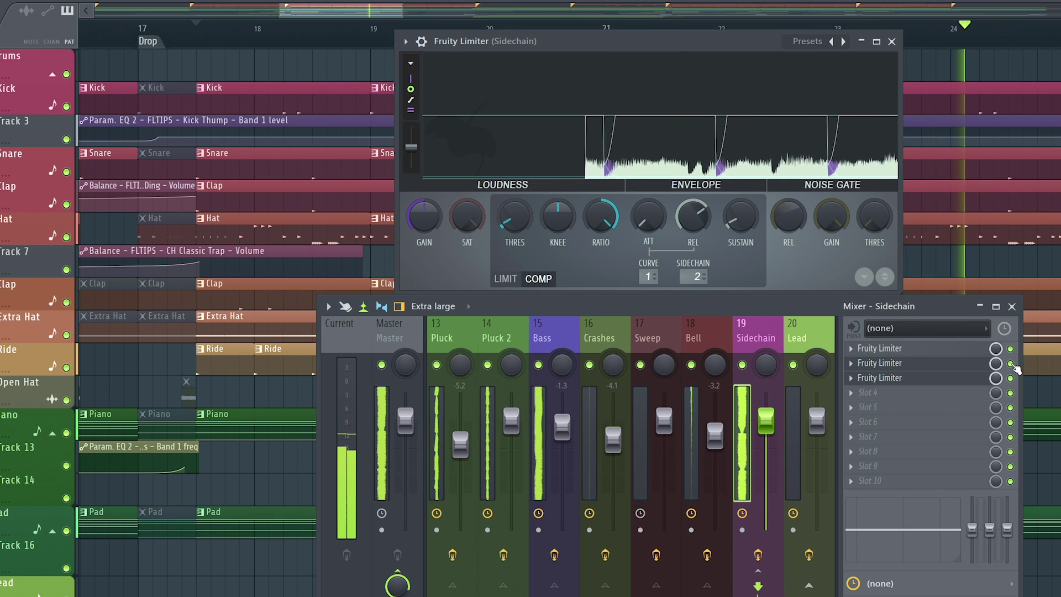
click(1011, 364)
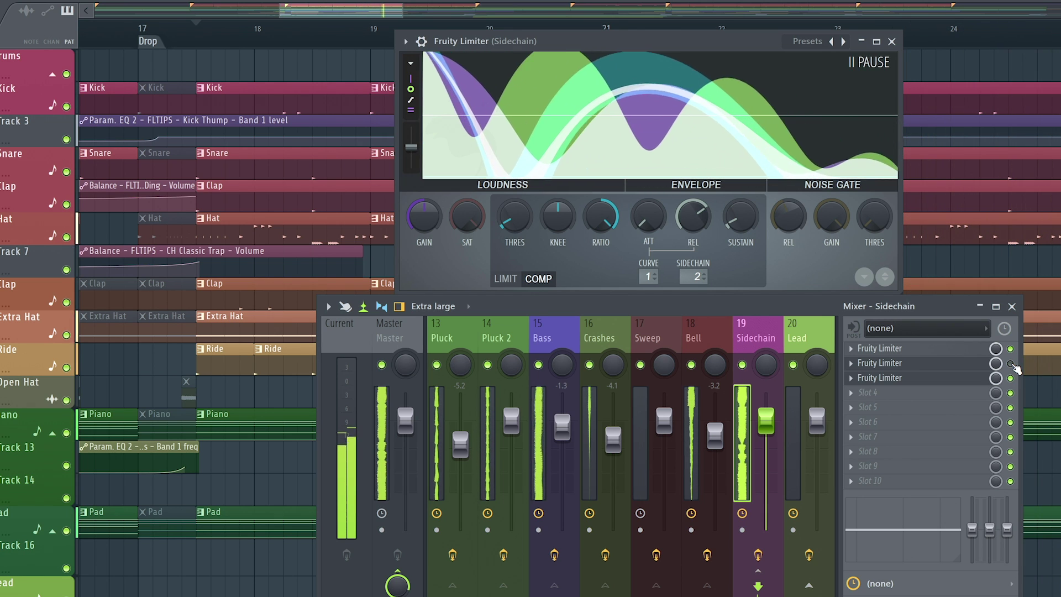
click(1011, 364)
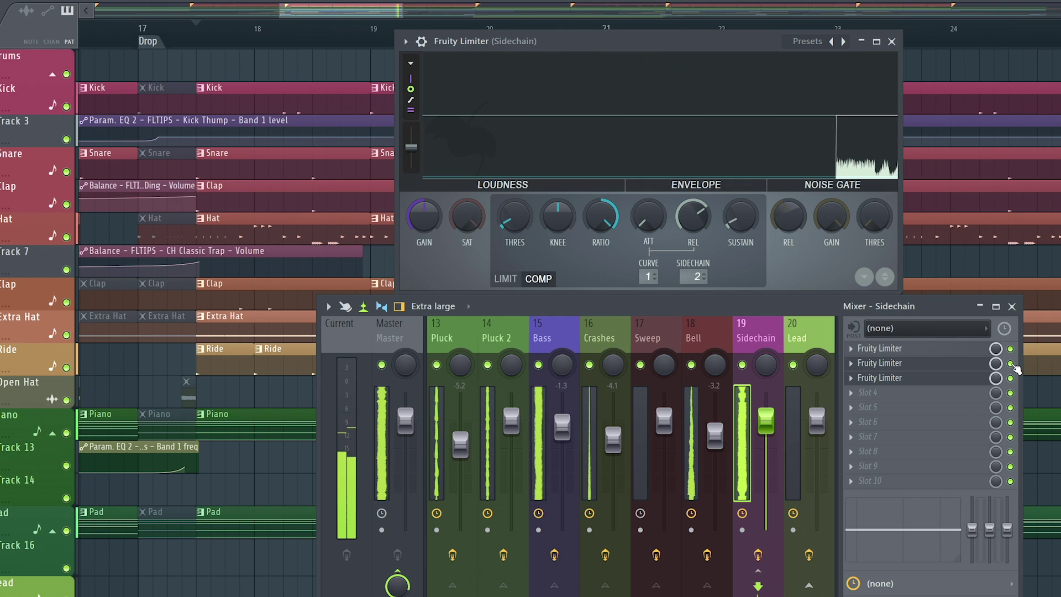
key(space)
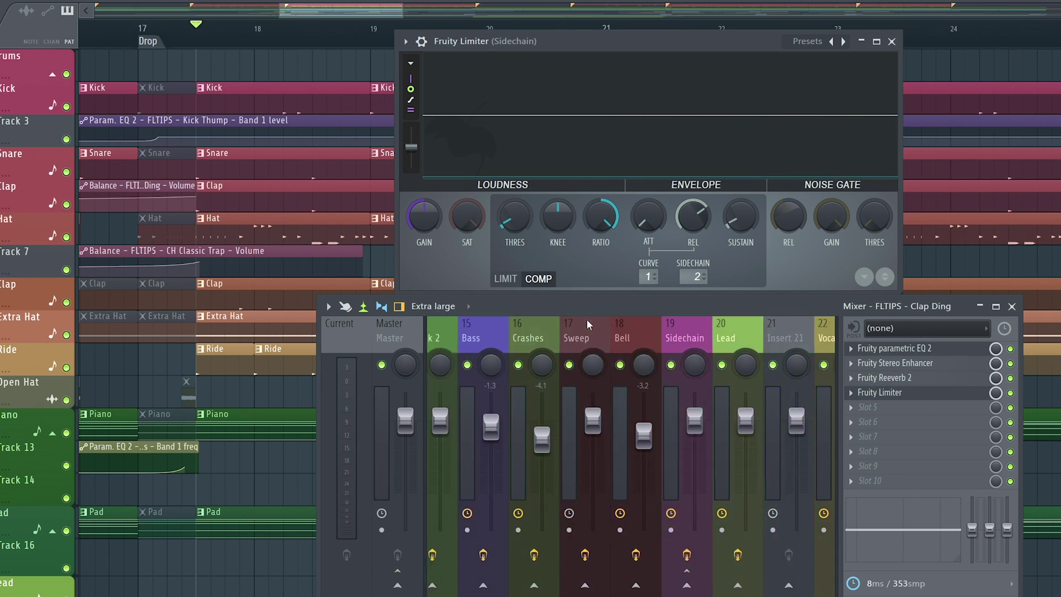
- Review the Sidechain and Snare mixer tracks and play back the start of the drop
scroll(588, 323, up, 10)
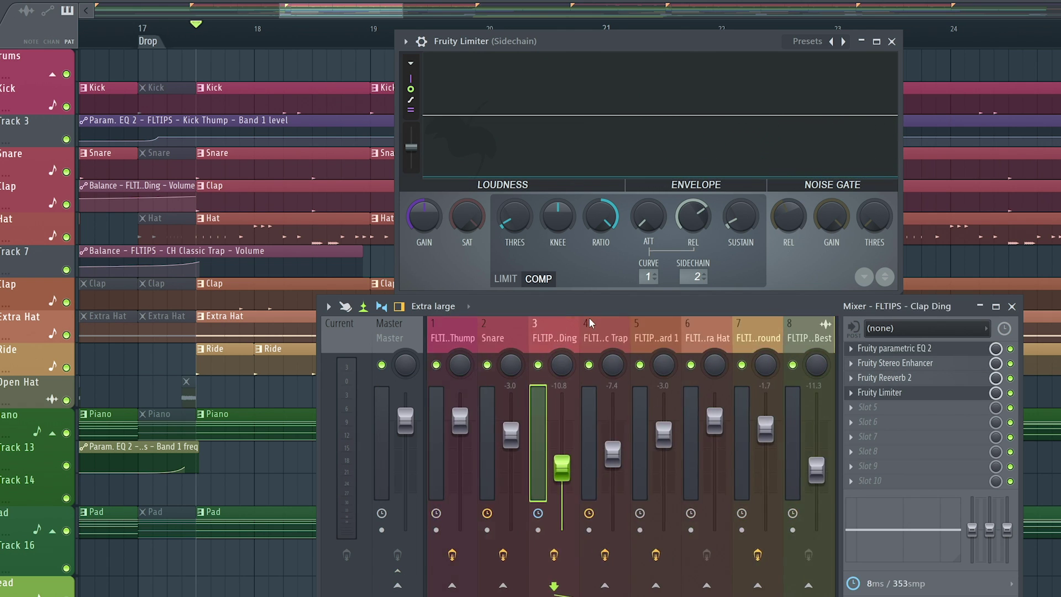
scroll(590, 321, down, 8)
scroll(591, 322, down, 5)
click(616, 335)
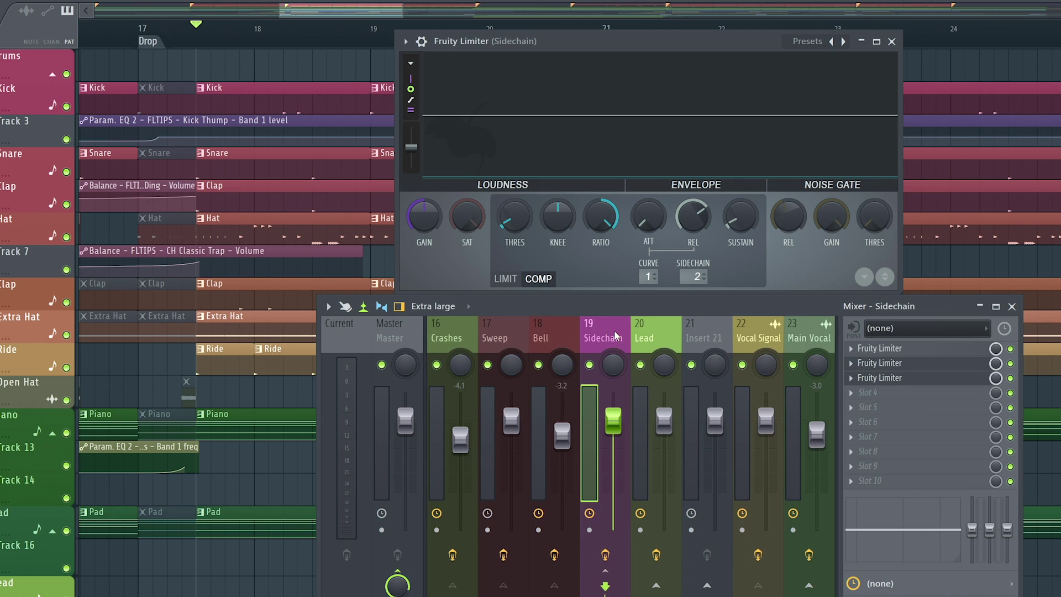
scroll(615, 335, up, 15)
click(515, 337)
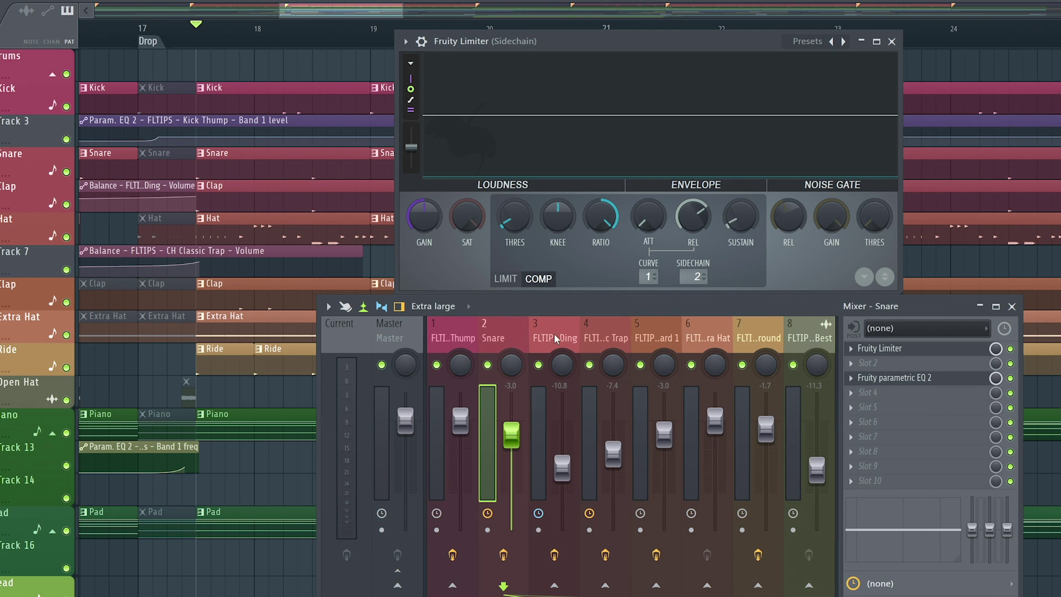
key(space)
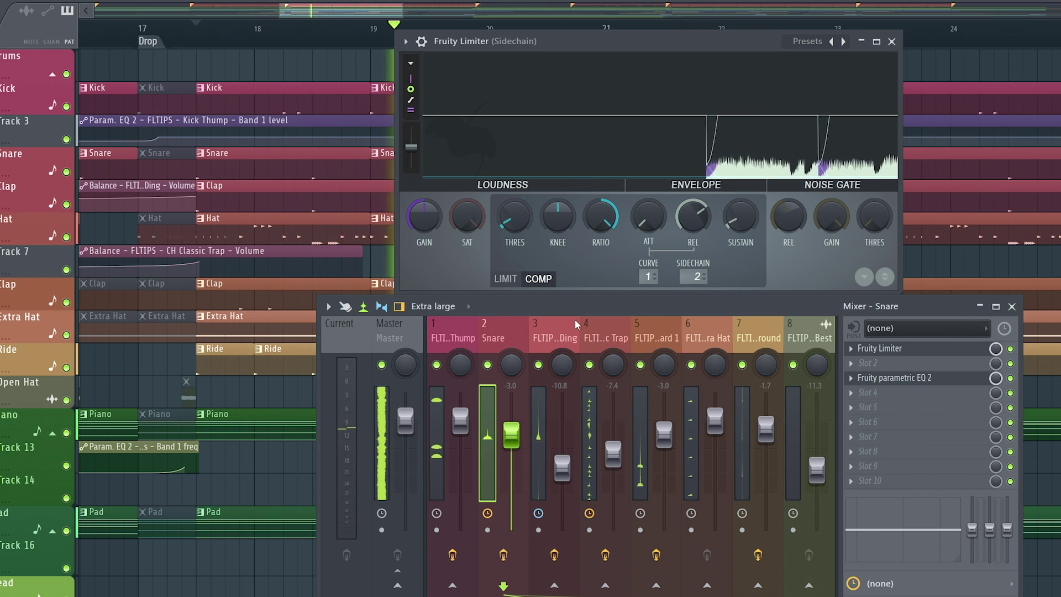
key(space)
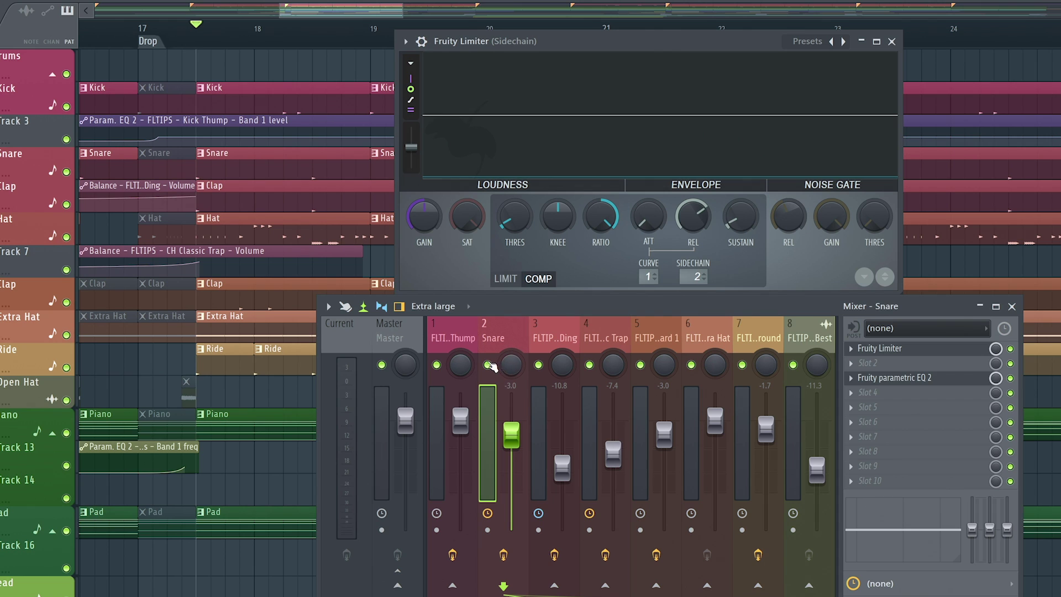
- Solo the Snare track and add Fruity Convolver in slot 3, with Fruity parametric EQ 2 moved up to slot 2
ctrl+click(488, 366)
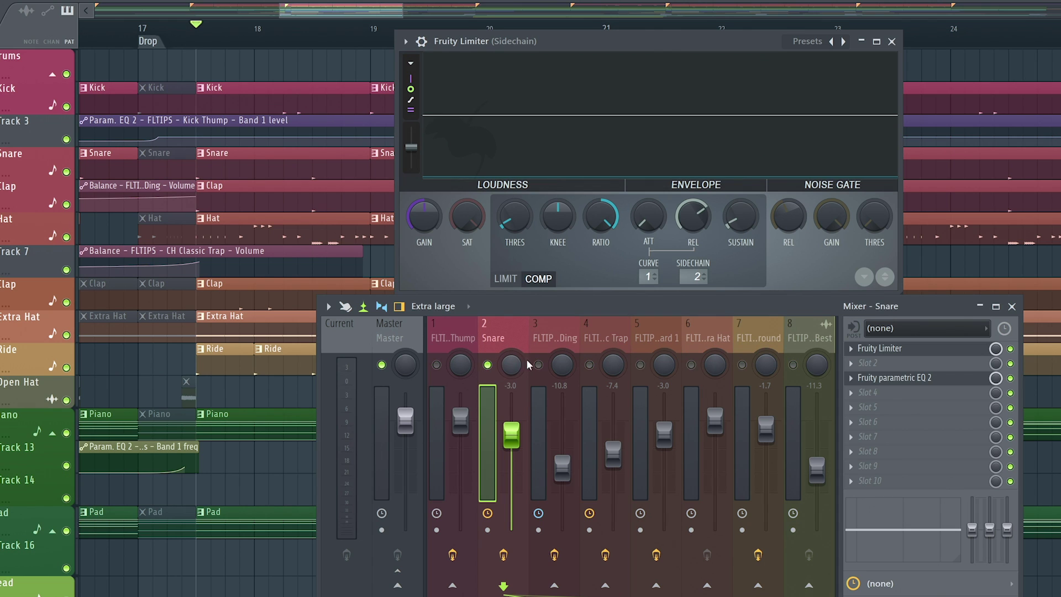
drag(901, 376, 896, 363)
click(878, 377)
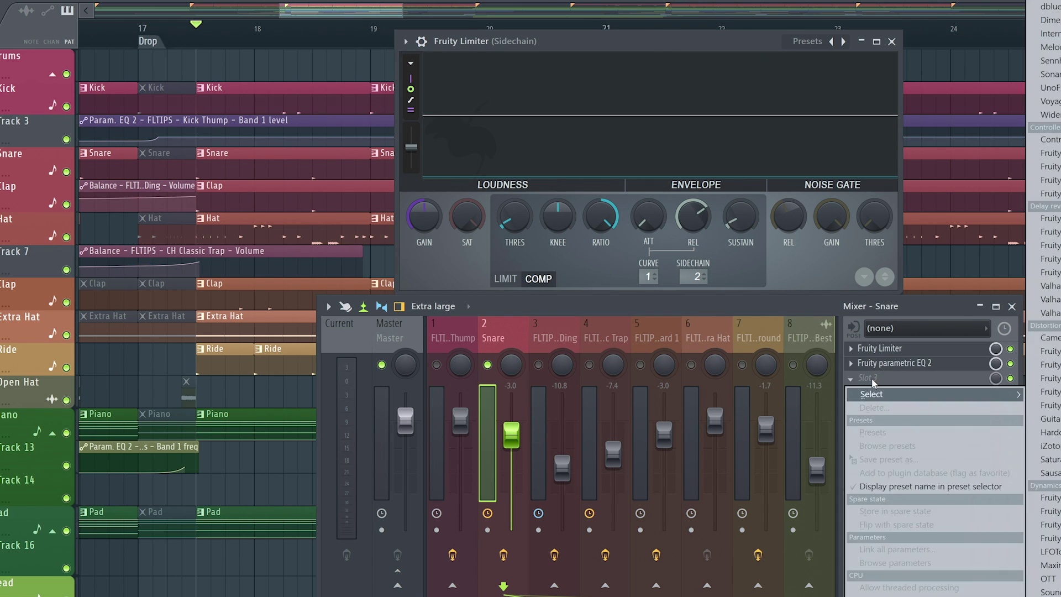
click(982, 219)
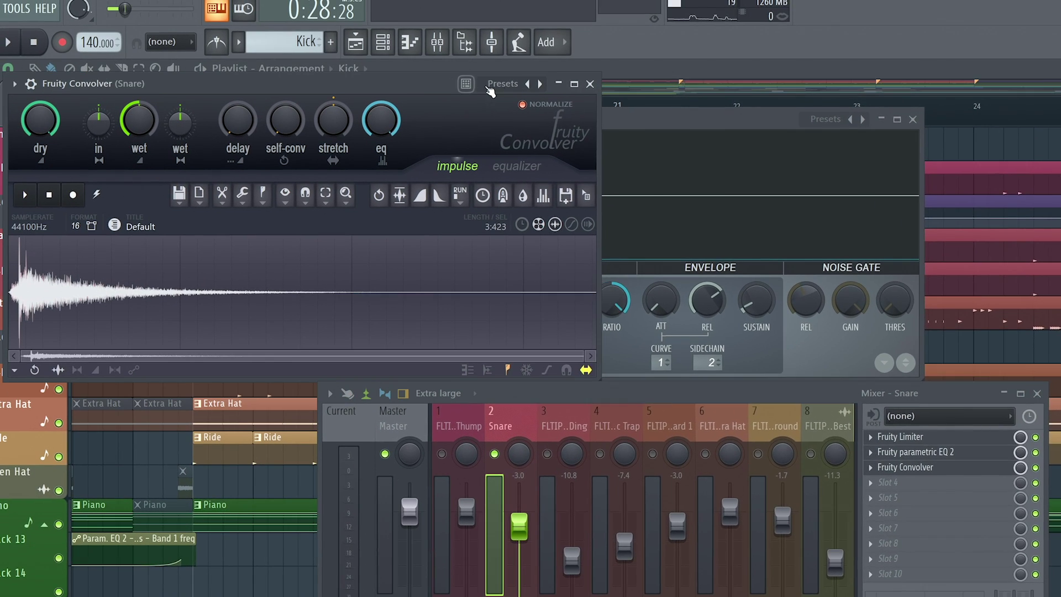
- Load the IMP warehouse_hall_dark_e impulse in the snare's Fruity Convolver and raise its delay to add pre-delay
click(417, 59)
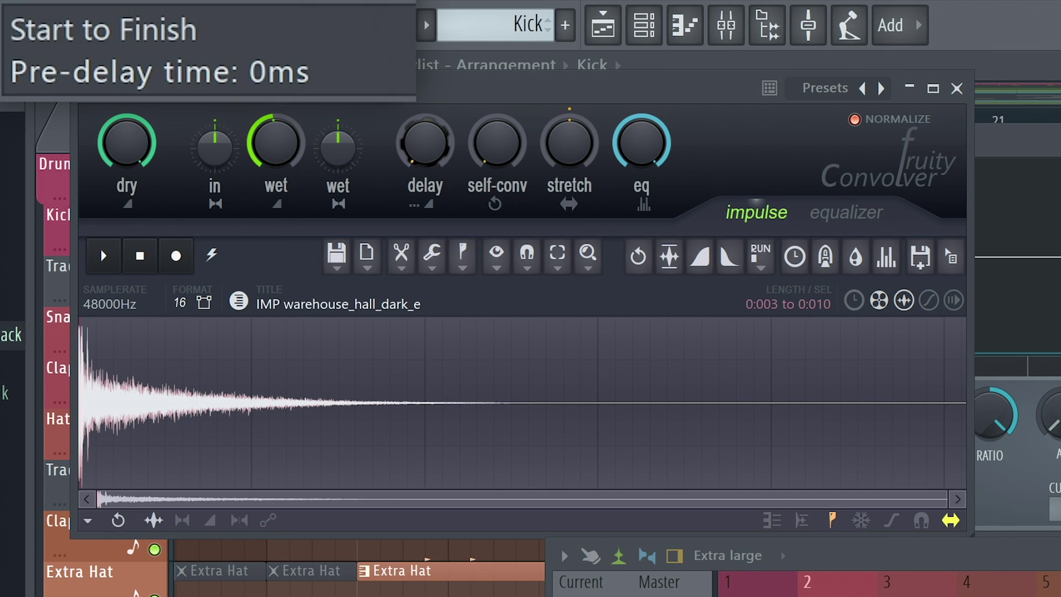
drag(437, 156, 436, 135)
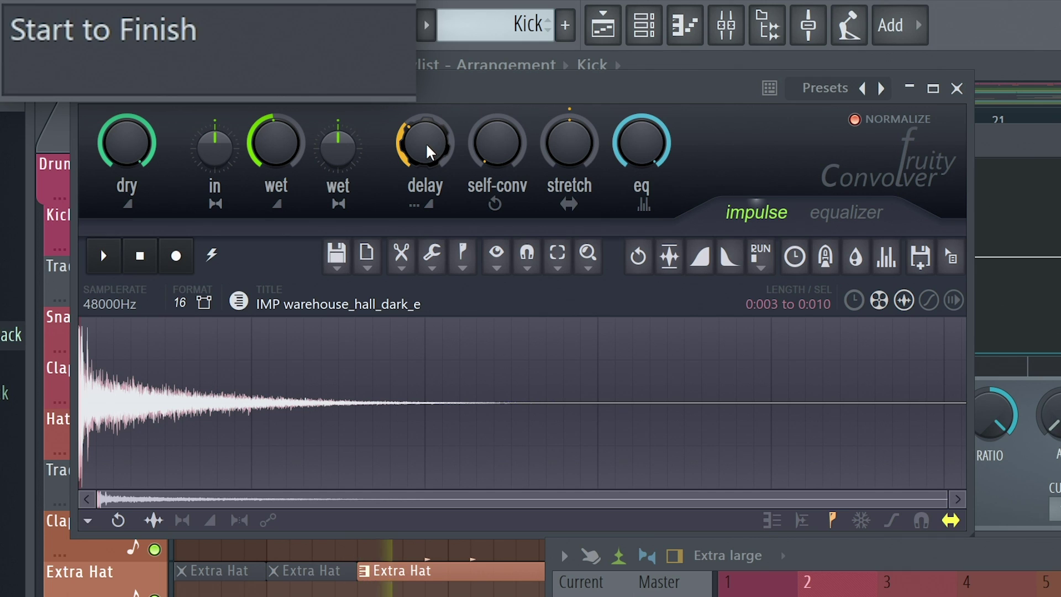
drag(433, 152, 432, 161)
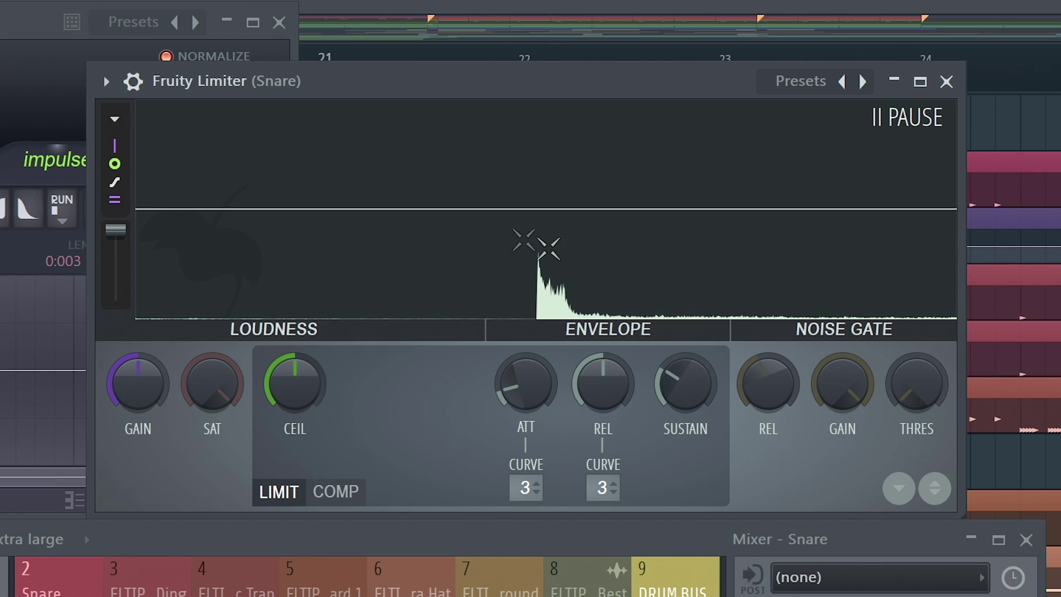
- Compare the snare hit and reverb onset in Fruity Limiter's waveform display, and reduce the Convolver's delay
click(33, 26)
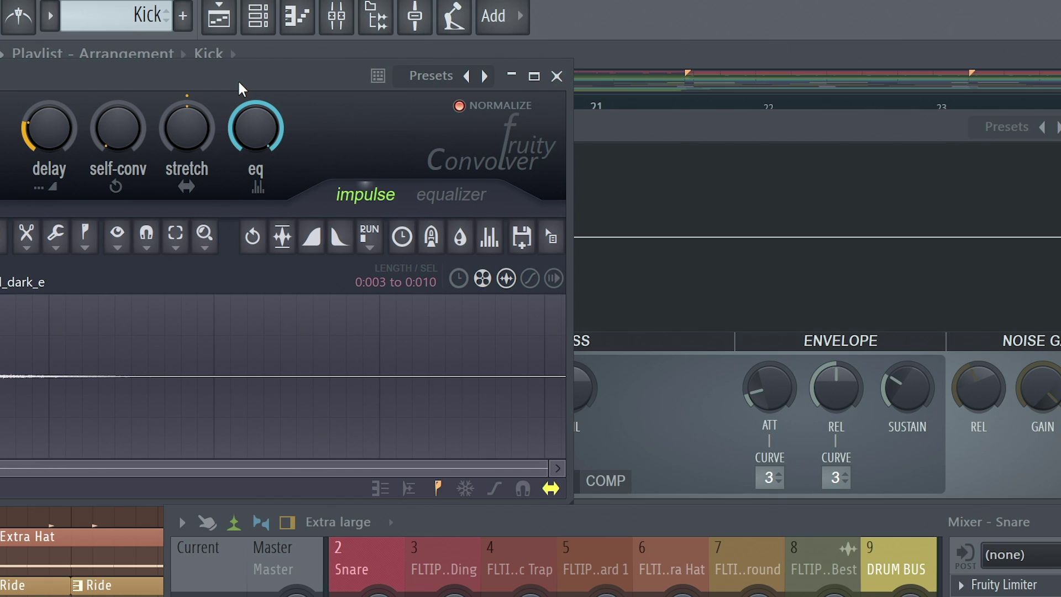
click(699, 244)
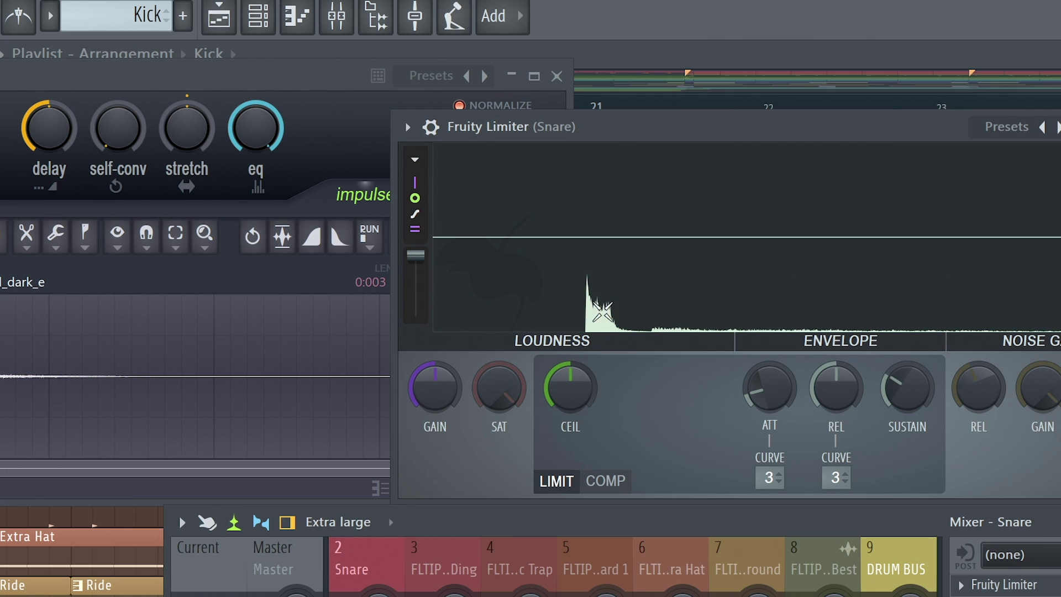
drag(47, 133, 48, 163)
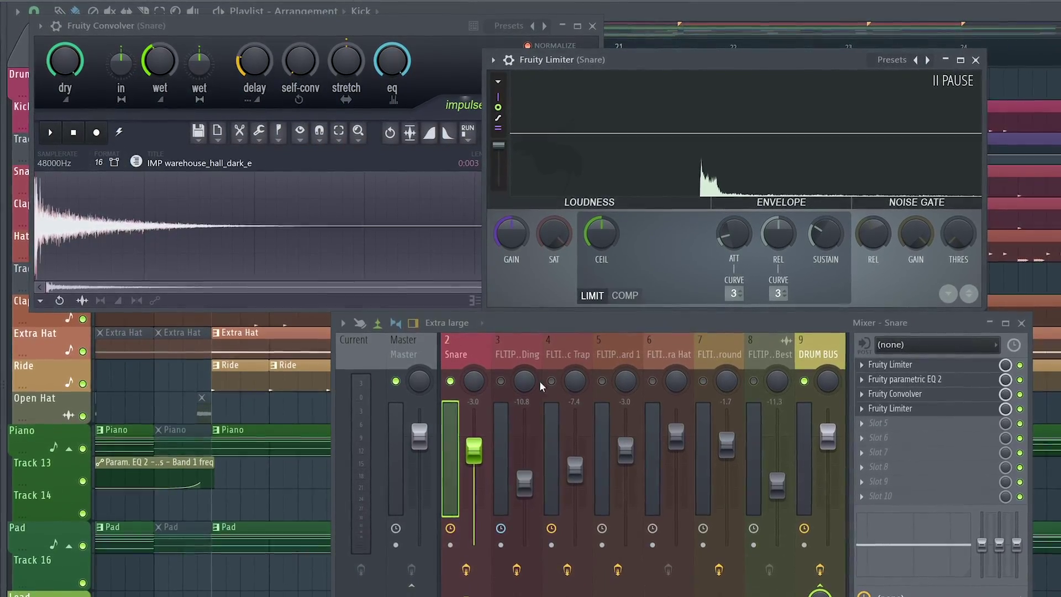
- Unmute the other mixer tracks and play the full mix with the Convolver reverb on the snare
right_click(807, 385)
key(space)
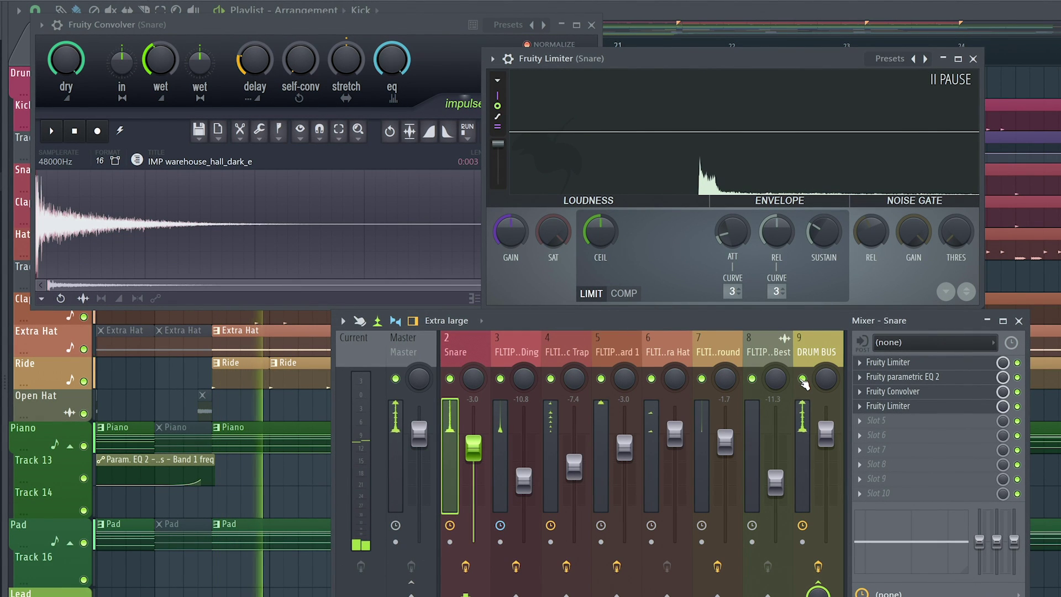
click(223, 92)
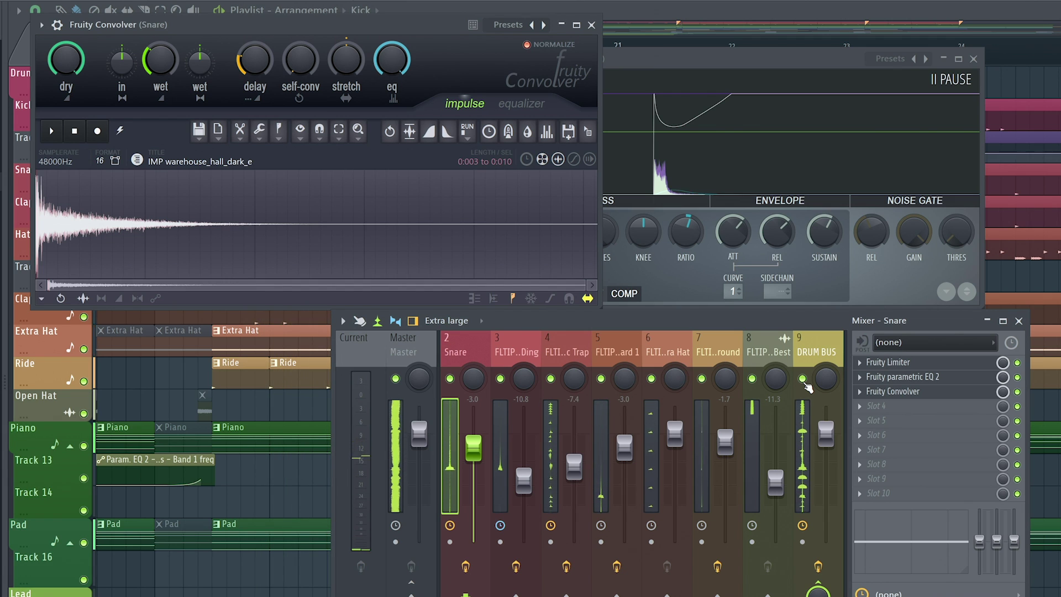
key(space)
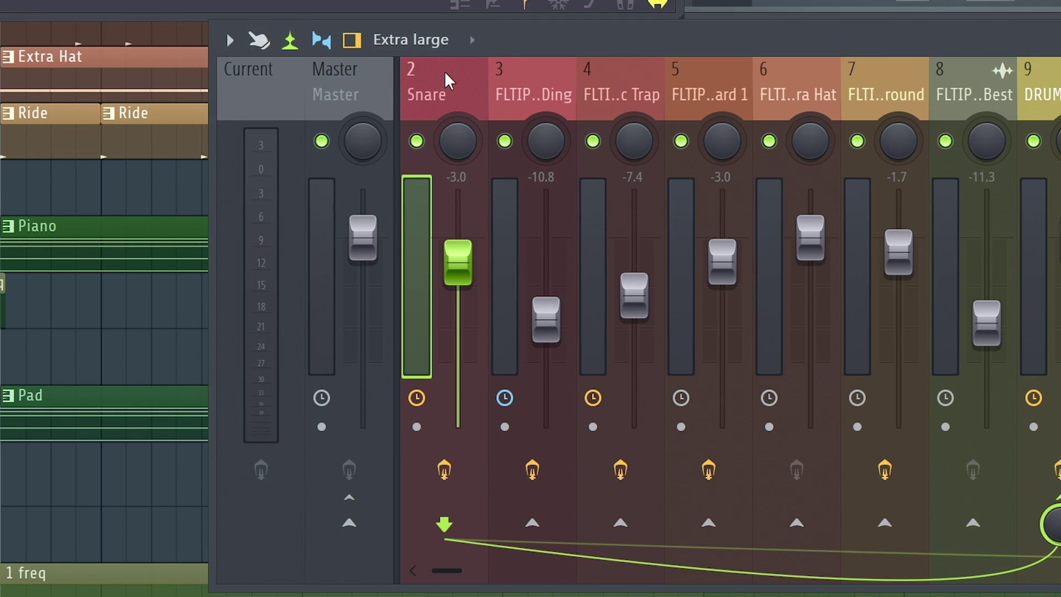
- Try lowering the Snare and Clap Ding faders together to -9.9 and -16.3 dB during playback, and undo both fader changes
ctrl+click(495, 344)
drag(545, 322, 548, 363)
key(space)
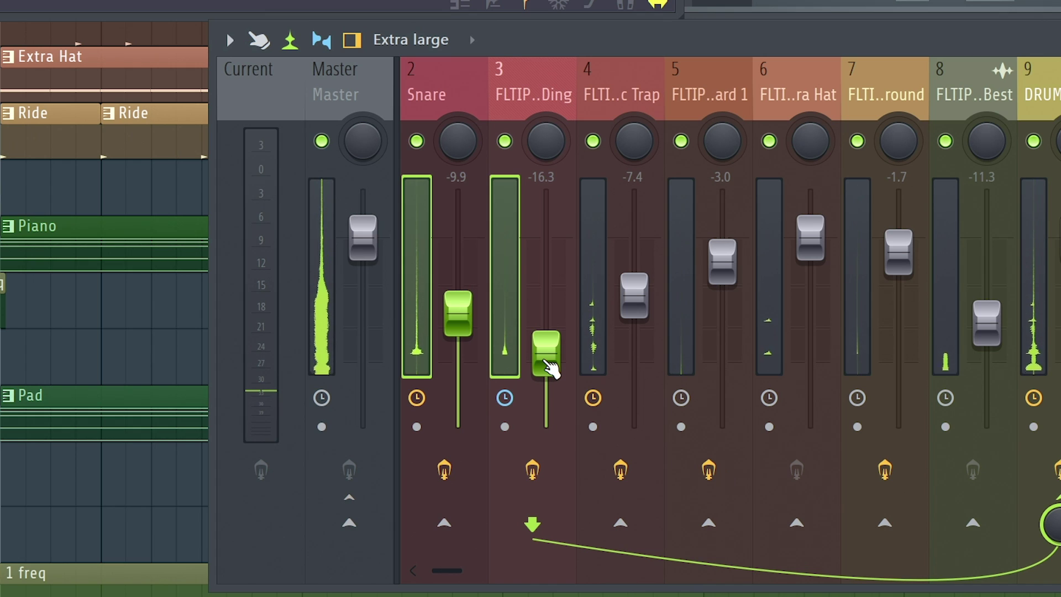
key(space)
key(ctrl+z)
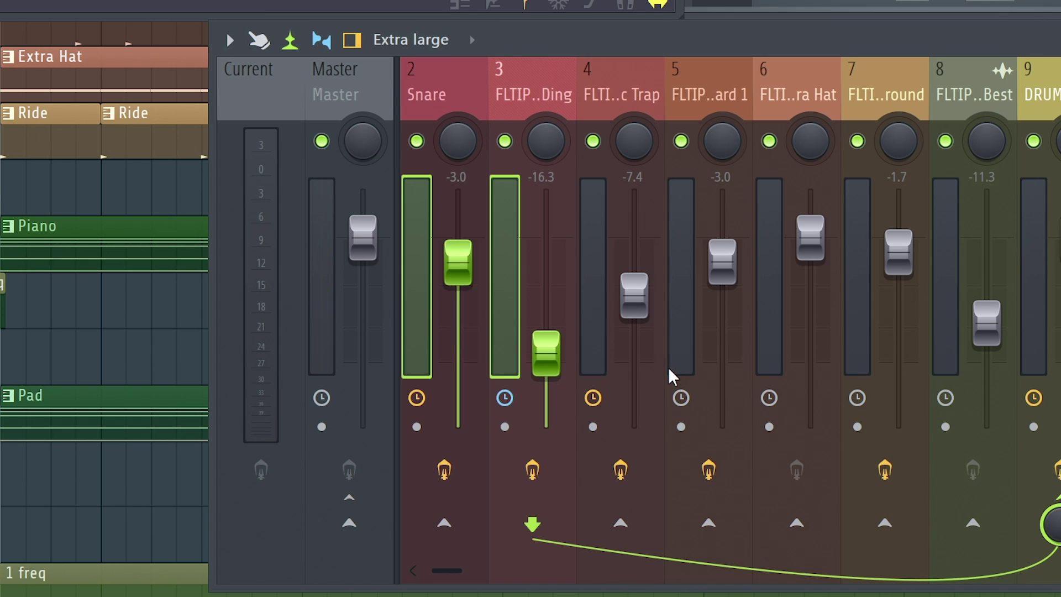
key(ctrl+z)
- Play the drop again to hear the snare and clap balance at the restored fader levels
key(space)
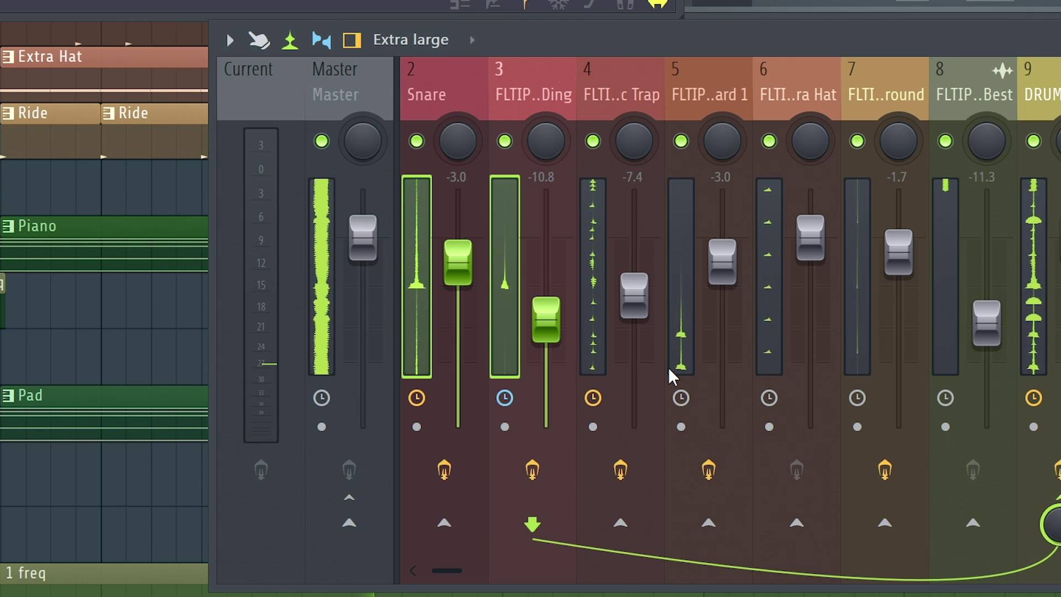
drag(553, 322, 552, 325)
key(space)
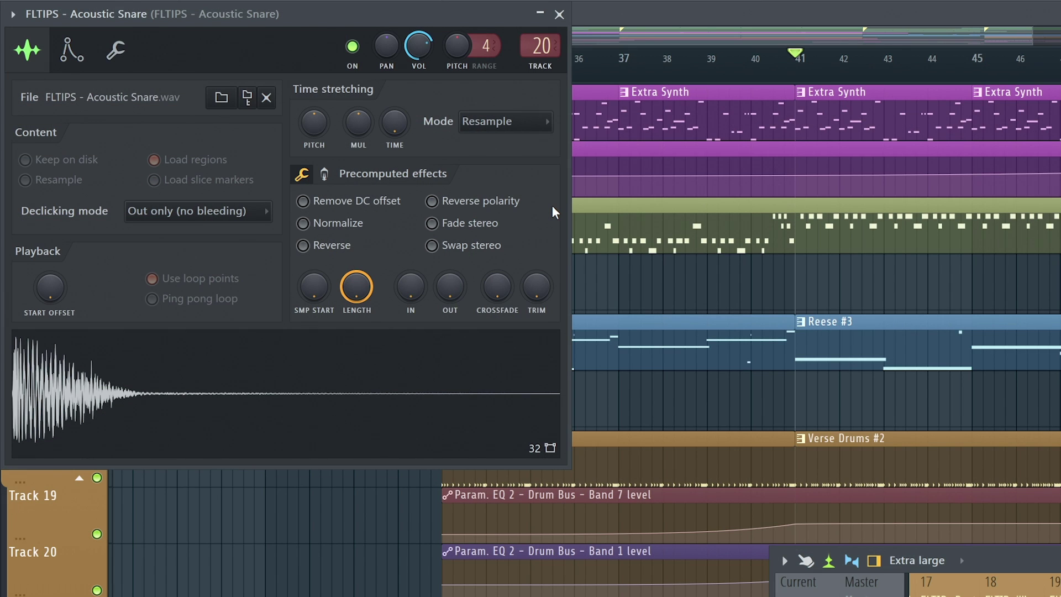
- Play back the section from bar 41, shorten the Acoustic Snare sample's length, and add a fade-out to its end
key(space)
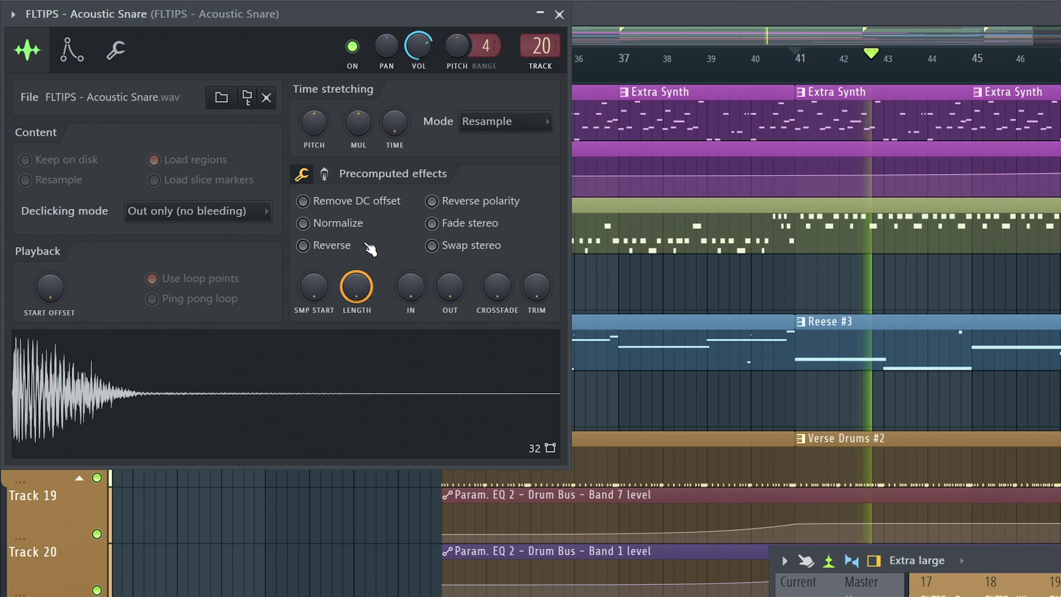
key(space)
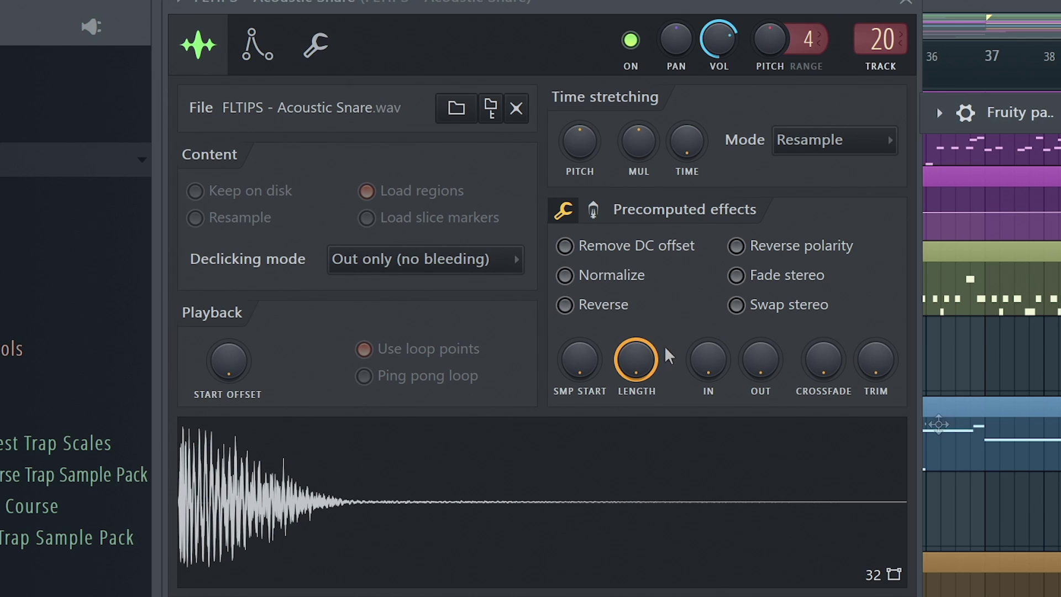
drag(644, 356, 644, 326)
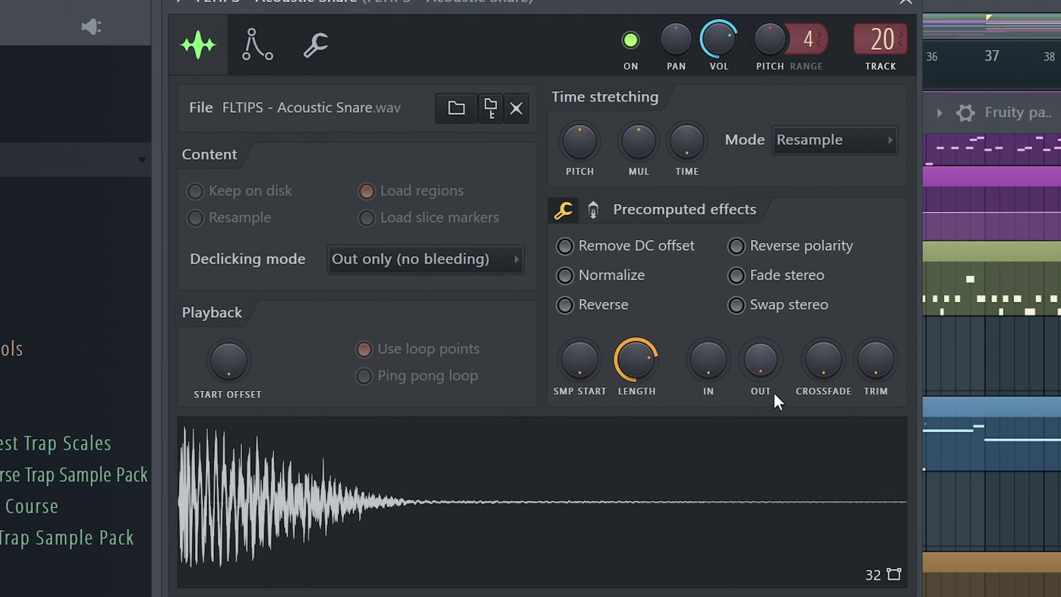
drag(770, 362, 770, 347)
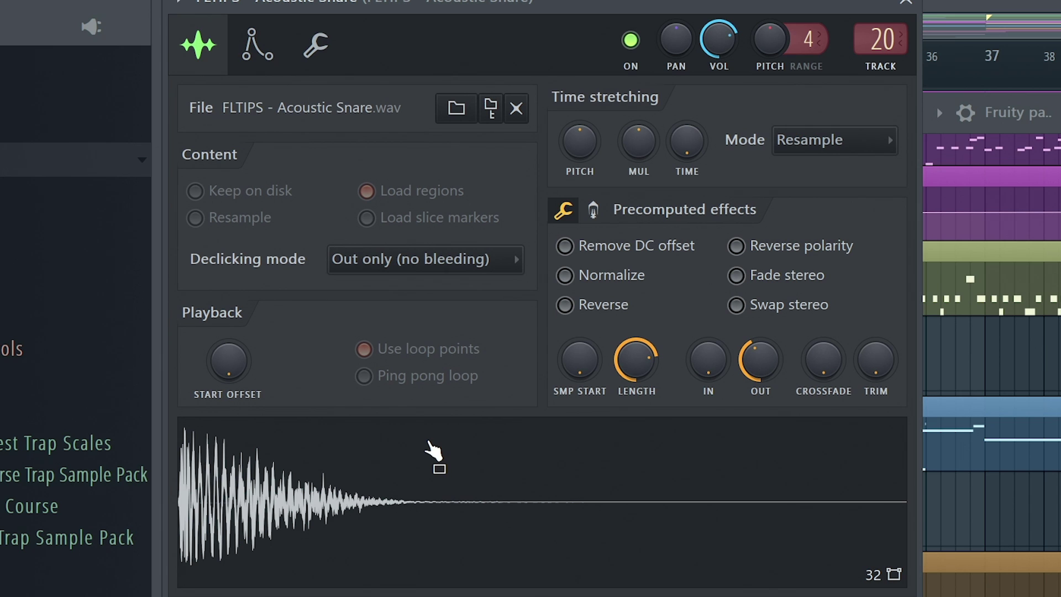
right_click(516, 445)
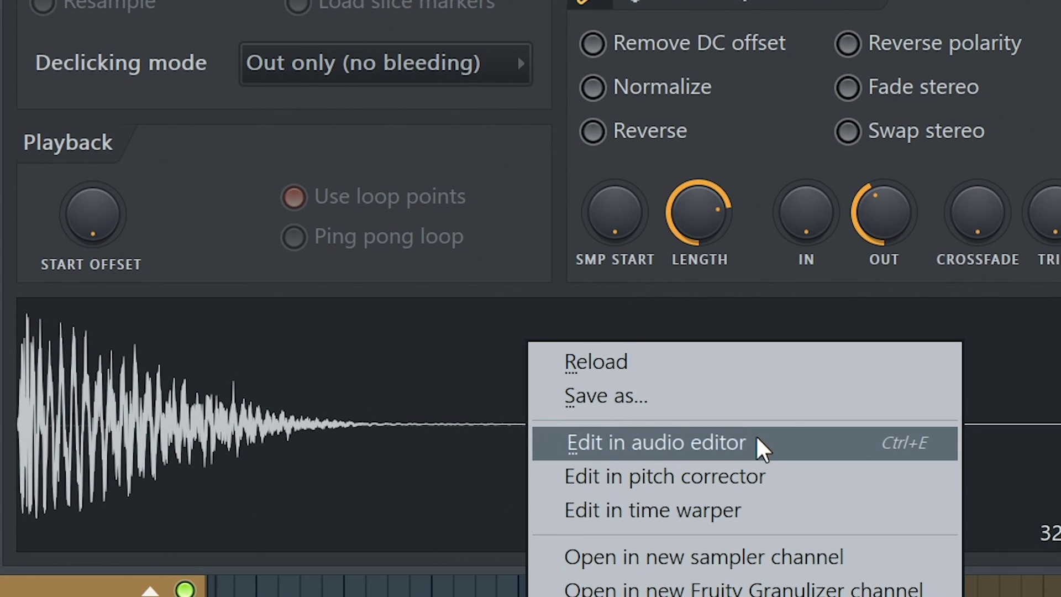
click(776, 476)
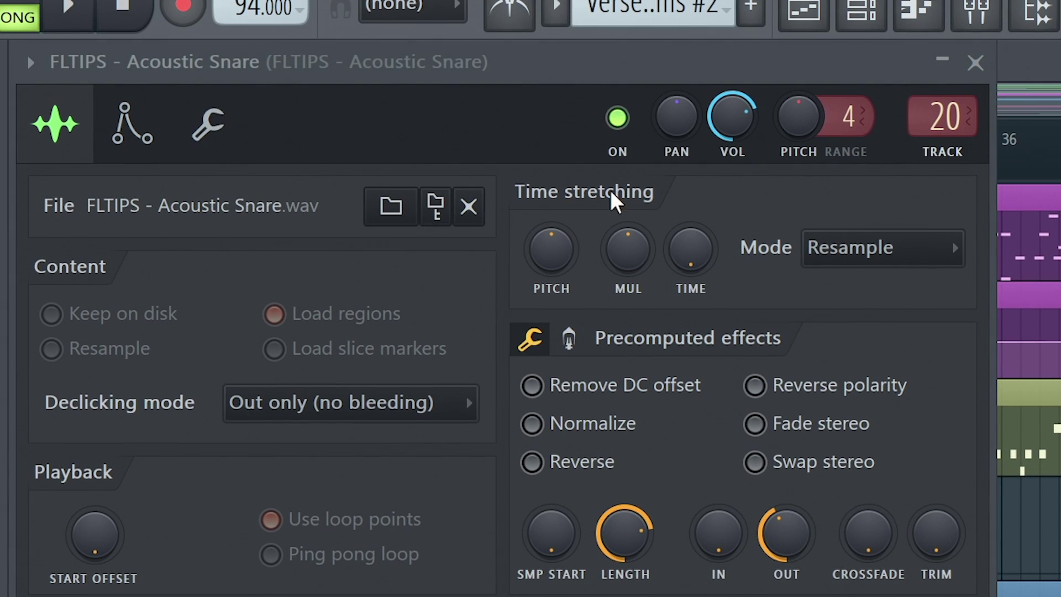
- Try the Acoustic Snare's pitch settings during playback, leave the pitch raised to its maximum, and reduce the sample's fade-out
click(799, 131)
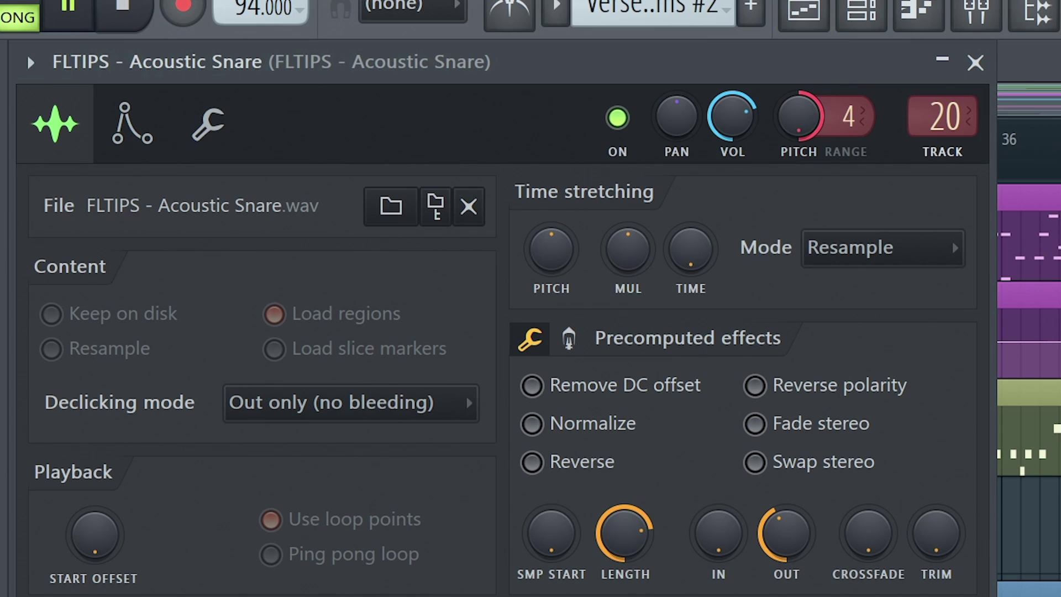
drag(811, 122, 811, 177)
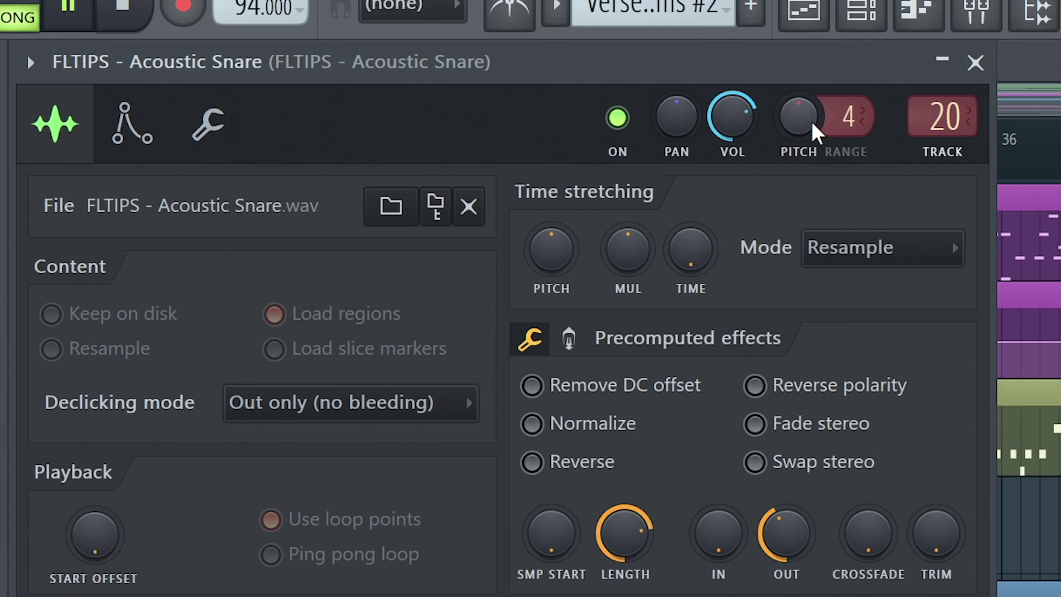
drag(814, 120, 836, 95)
drag(785, 534, 785, 556)
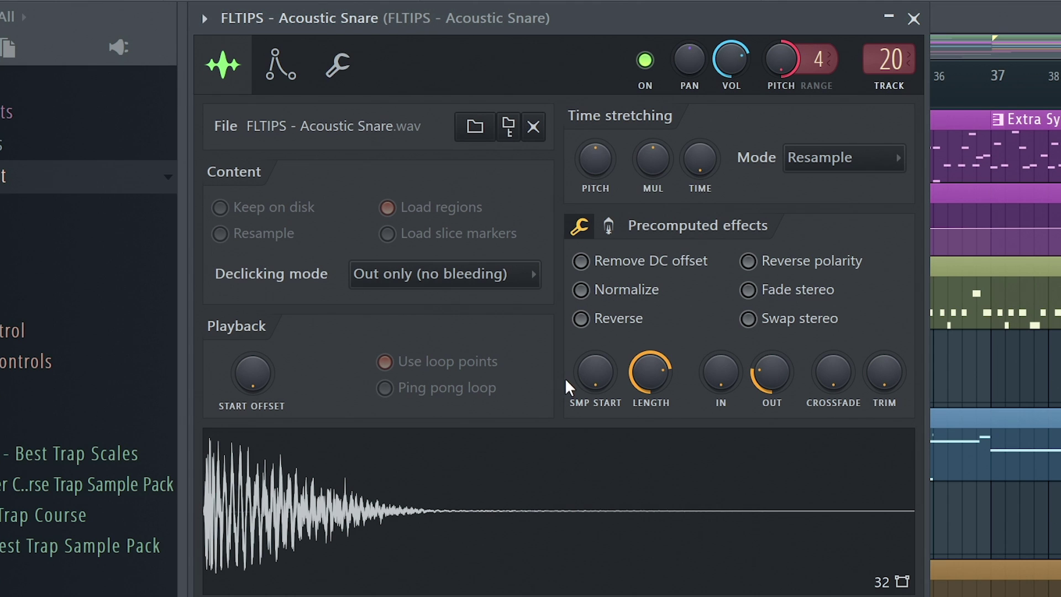
right_click(586, 468)
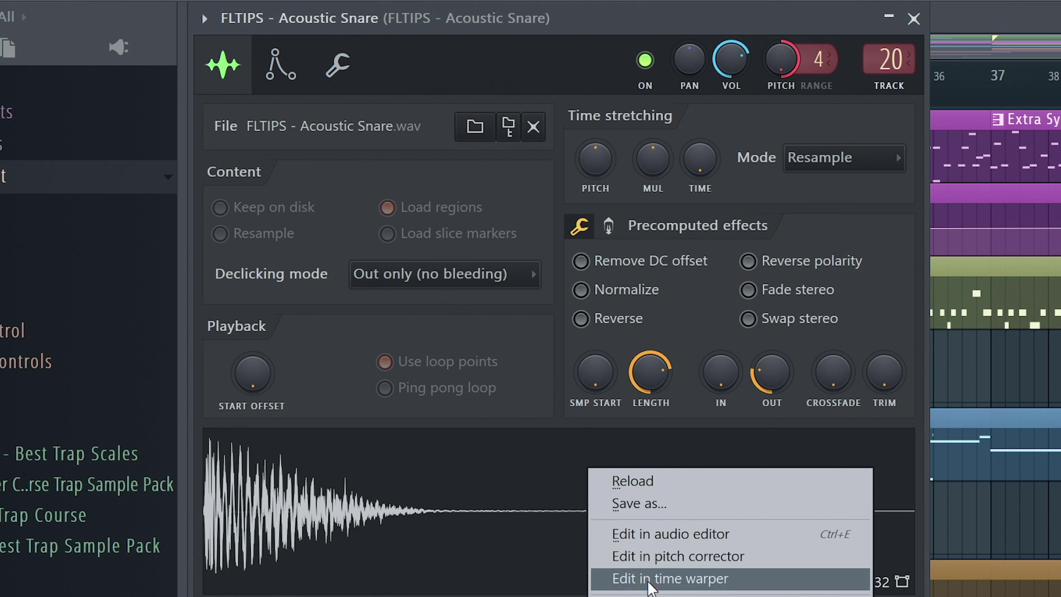
click(520, 528)
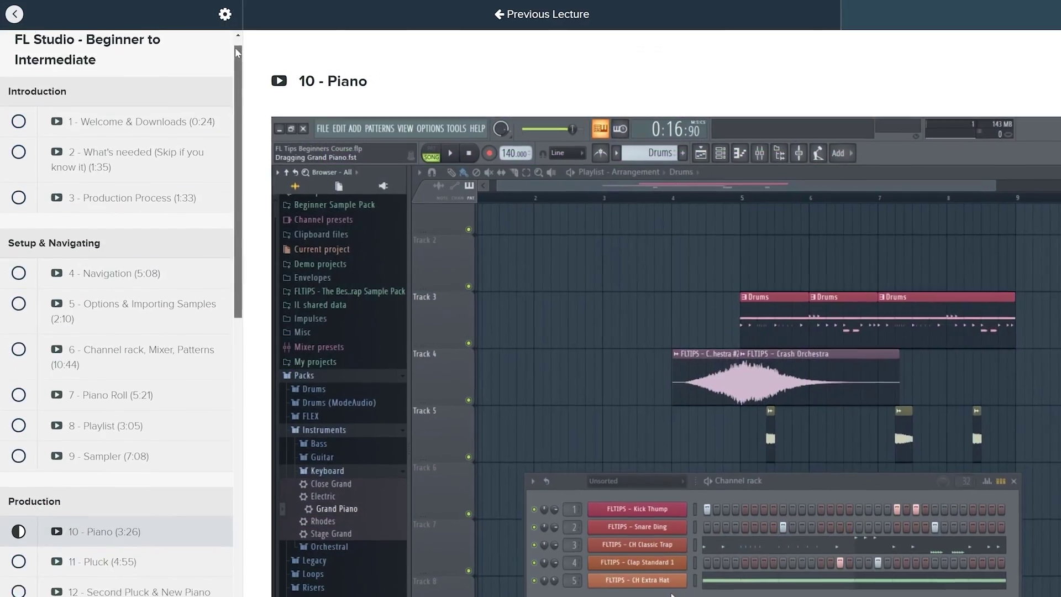
drag(234, 48, 195, 482)
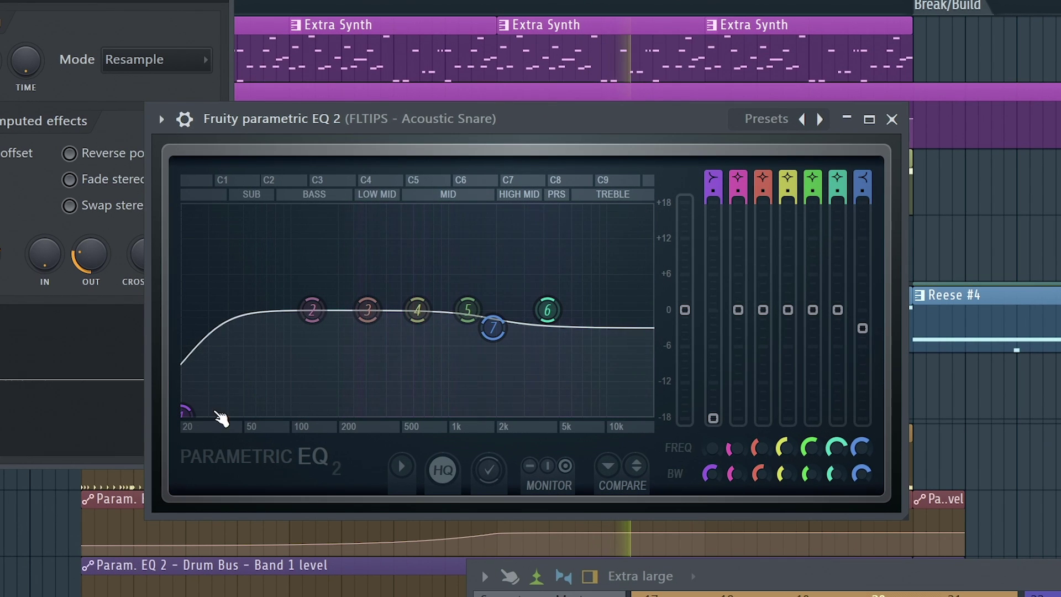
- Raise the low-cut frequency of band 1 in the Acoustic Snare's Fruity Parametric EQ 2 to just above 100 Hz
drag(293, 376, 303, 377)
drag(202, 412, 314, 412)
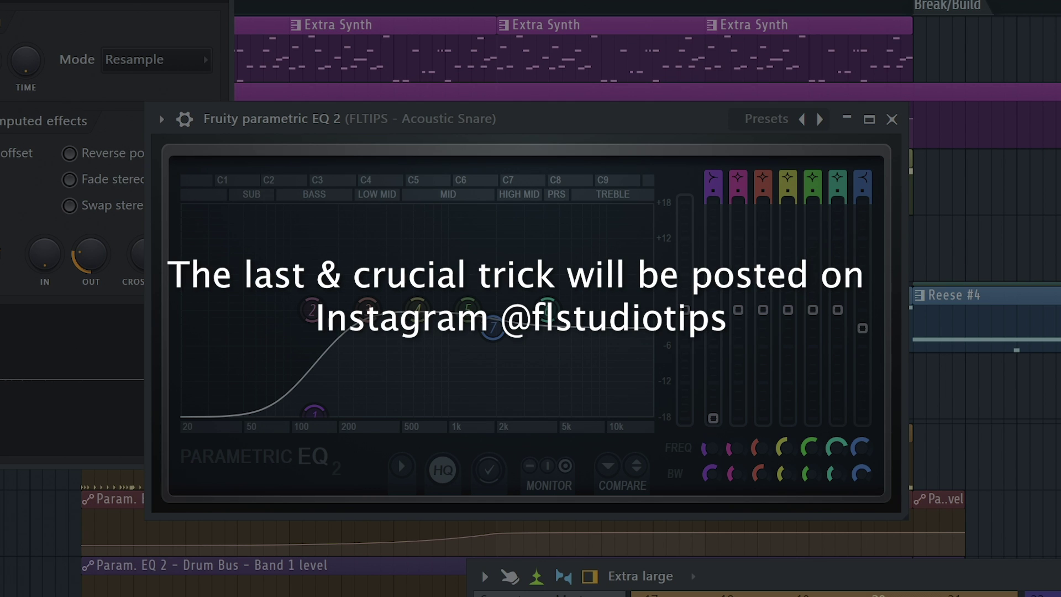
- Switch to the YouTube video page and write a comment beginning with "Show me"
text(Show me m)
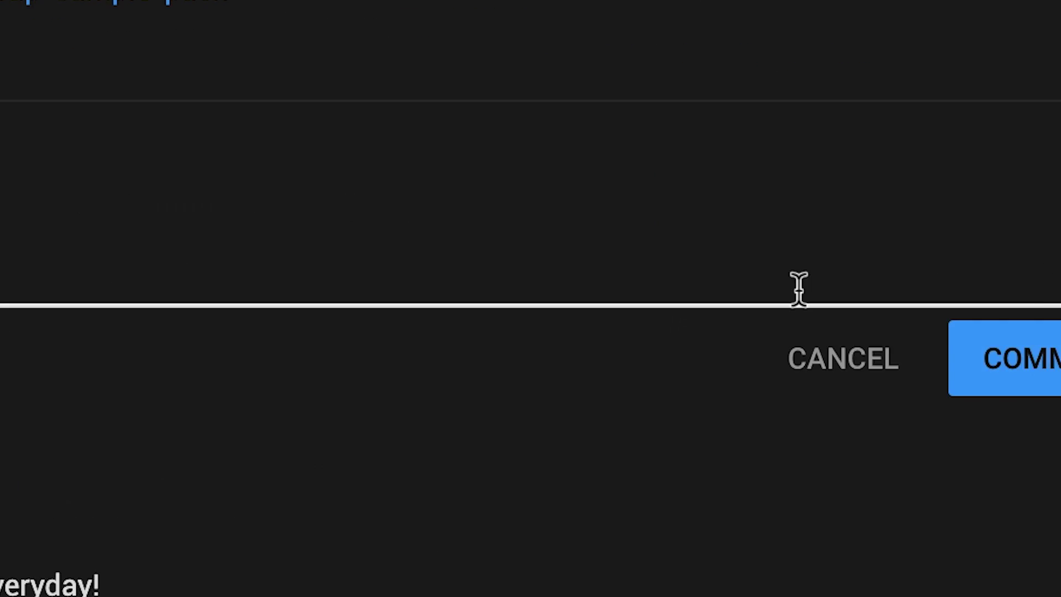
click(832, 367)
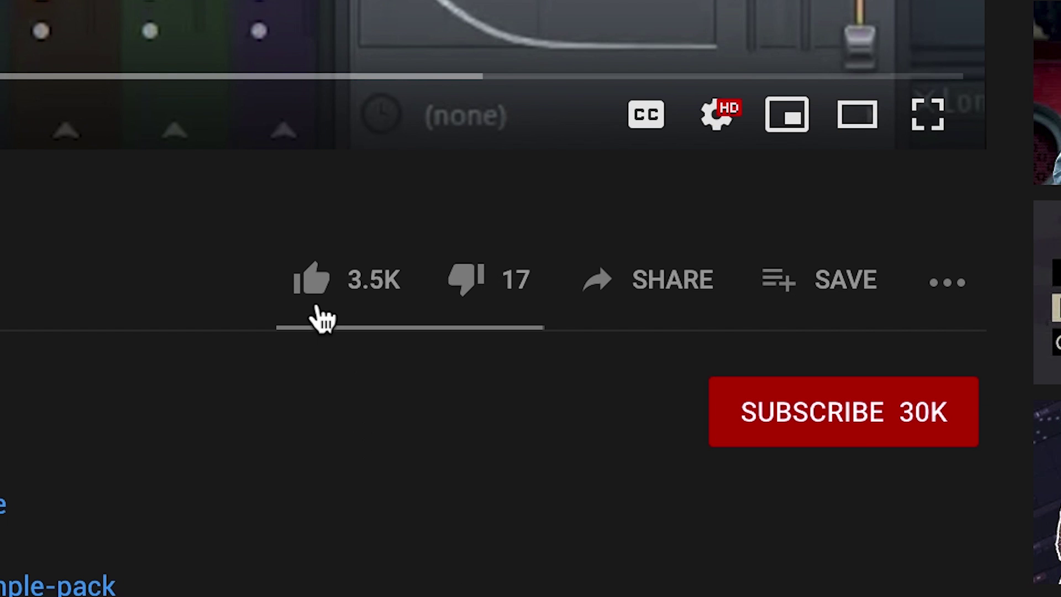
- Like the YouTube video, subscribe to its channel, and turn on all notifications
click(313, 305)
click(815, 433)
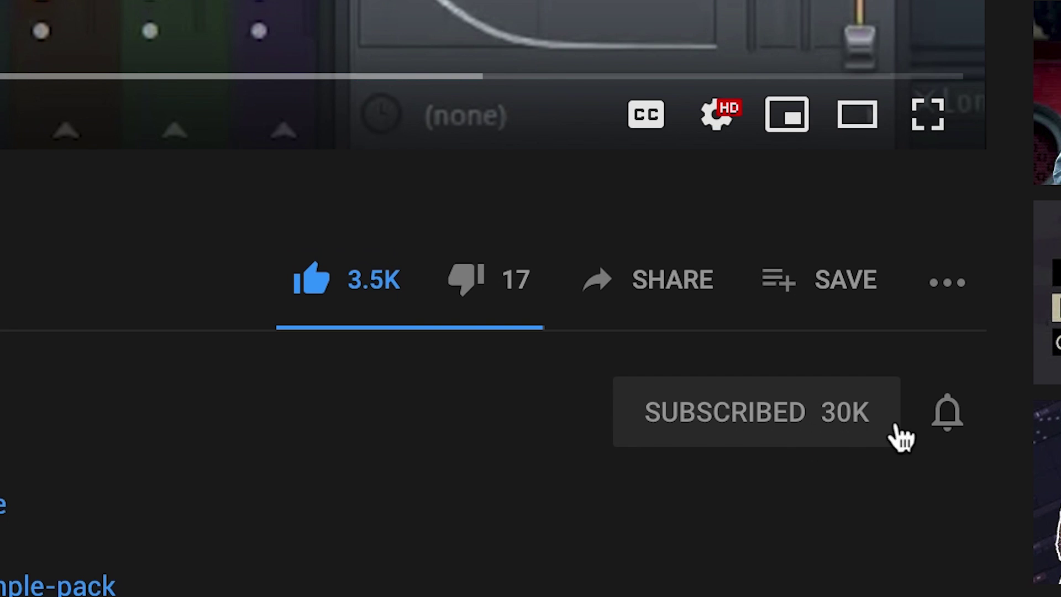
click(949, 431)
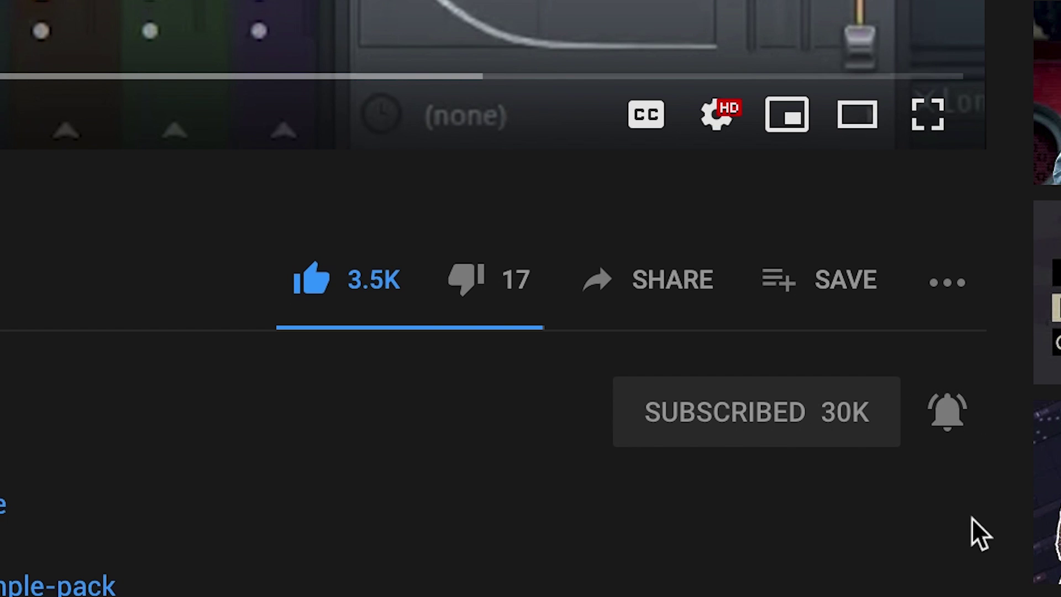